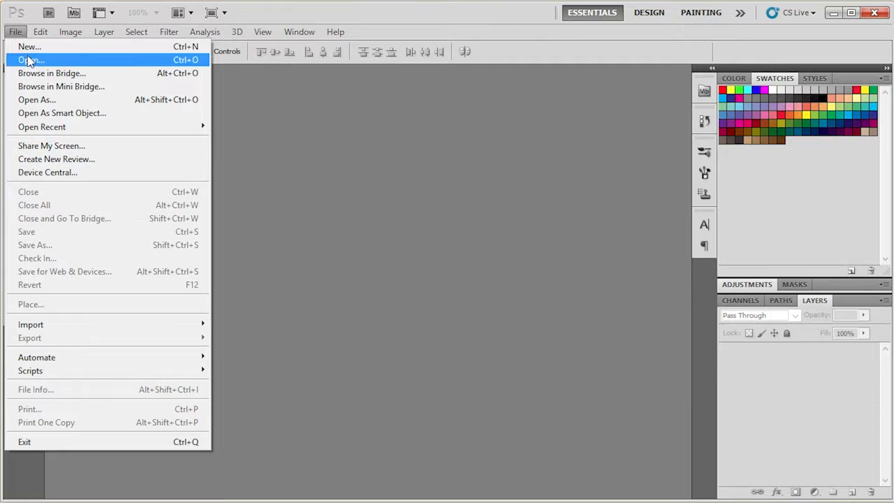
Step: Open the logo file smart shop_logo_000693_CMYK.psd from the PSD folder
{"action": "left_click", "coordinate": [370, 147]}
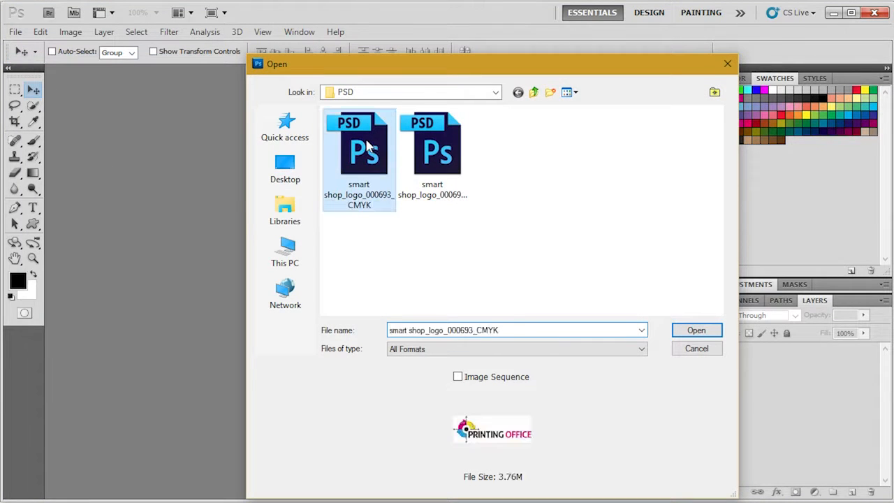
{"action": "left_click", "coordinate": [681, 354]}
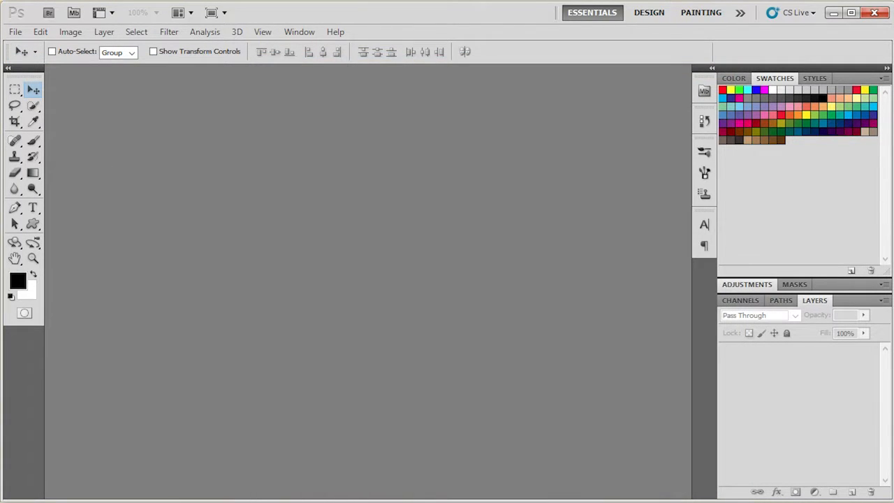
{"action": "key", "text": "alt+Tab"}
{"action": "left_click_drag", "start_coordinate": [233, 126], "coordinate": [421, 489]}
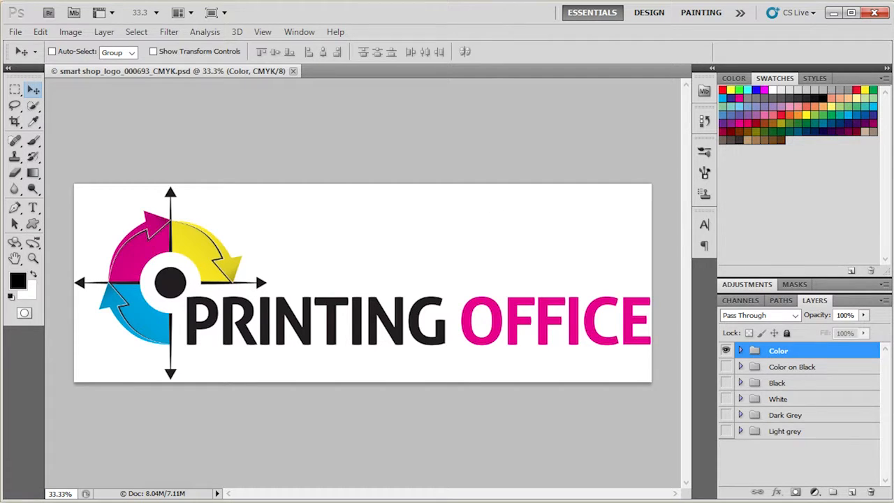
{"action": "key", "text": "alt+Tab"}
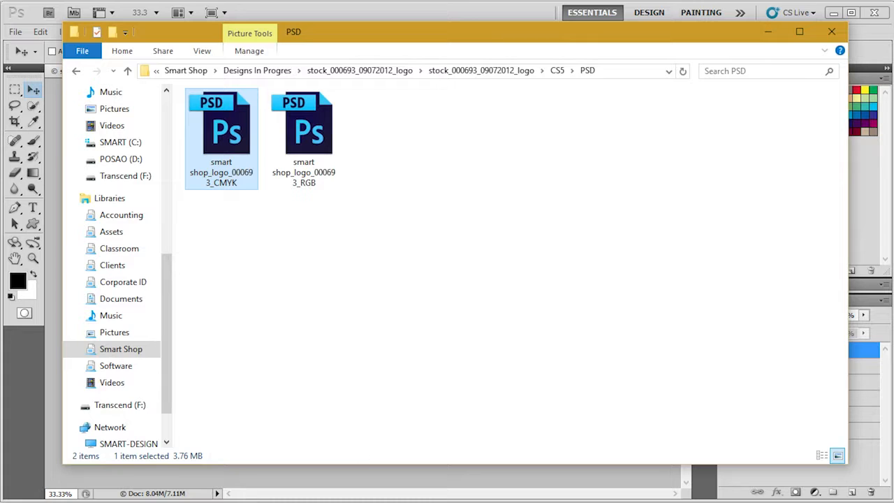
{"action": "key", "text": "alt+Tab"}
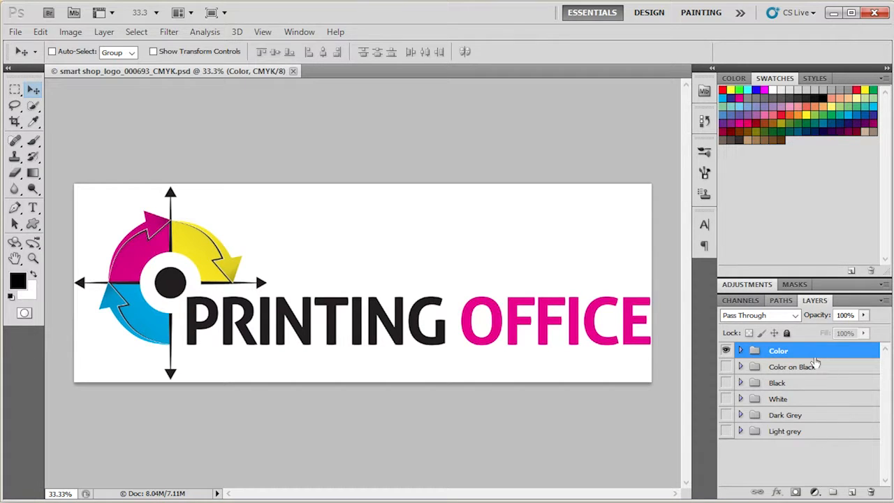
Step: Preview the logo variant groups by toggling each group's visibility, ending with only the Color group shown
{"action": "left_click", "coordinate": [726, 350]}
{"action": "left_click", "coordinate": [726, 366]}
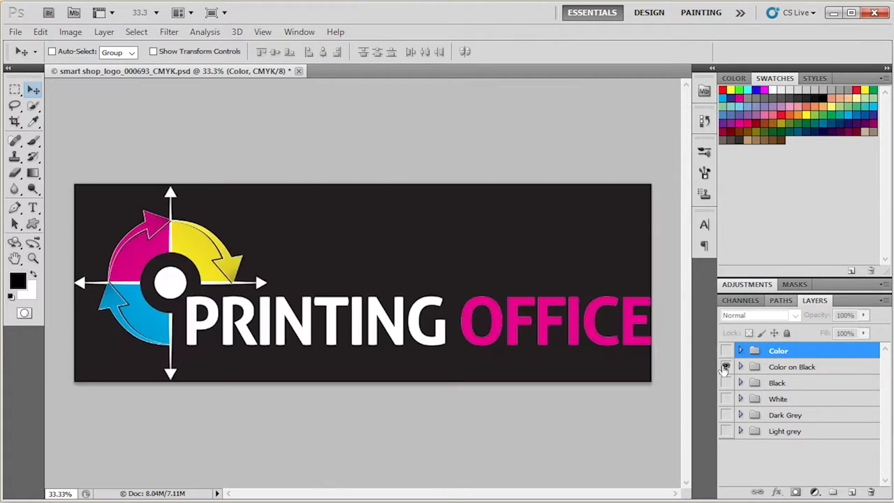
{"action": "left_click", "coordinate": [726, 367]}
{"action": "left_click", "coordinate": [726, 383]}
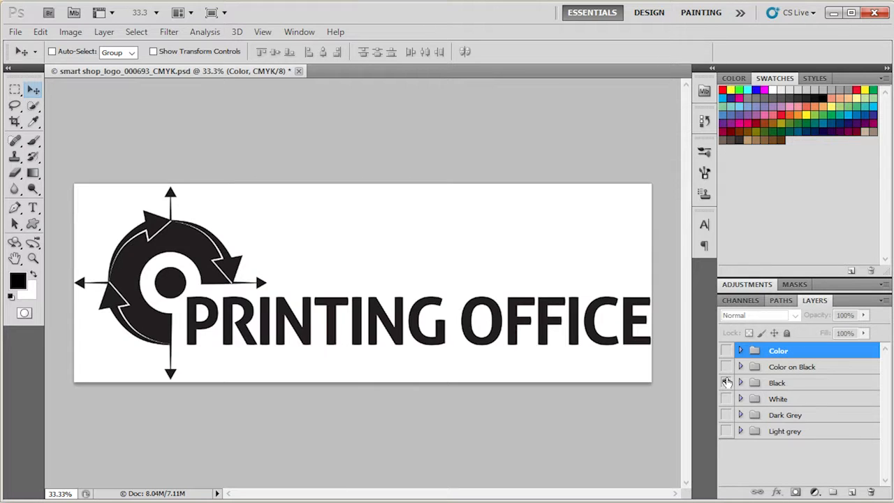
{"action": "left_click", "coordinate": [726, 382]}
{"action": "left_click", "coordinate": [726, 398]}
{"action": "left_click", "coordinate": [726, 399]}
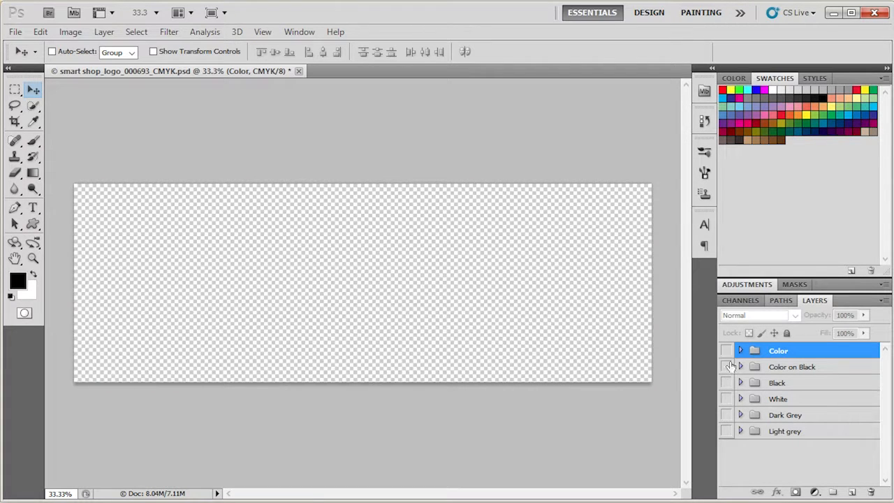
{"action": "left_click", "coordinate": [726, 350]}
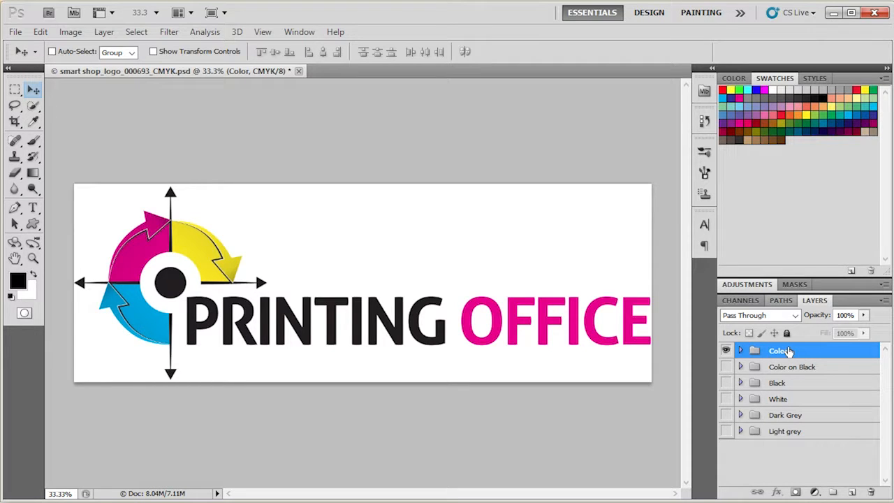
Step: Expand the Color, symbol and yellow arrow groups and select the yellow arrow's arrow layer
{"action": "left_click", "coordinate": [740, 351]}
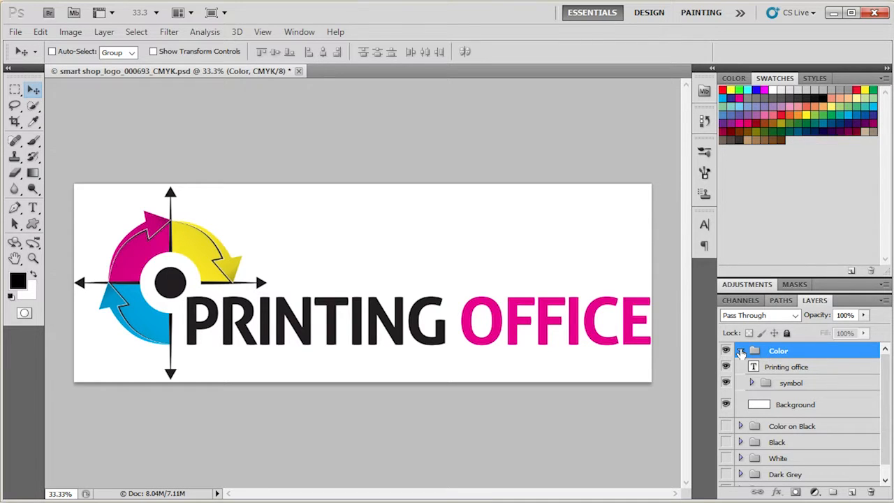
{"action": "left_click", "coordinate": [751, 382]}
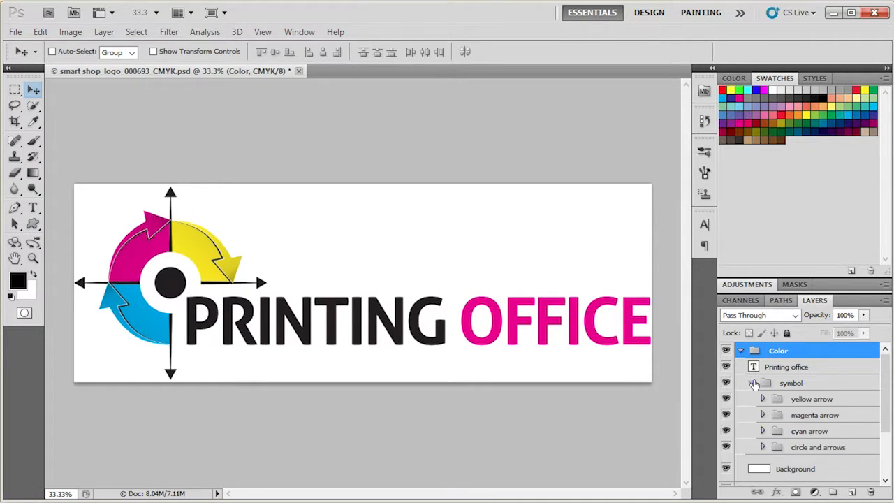
{"action": "left_click", "coordinate": [762, 398]}
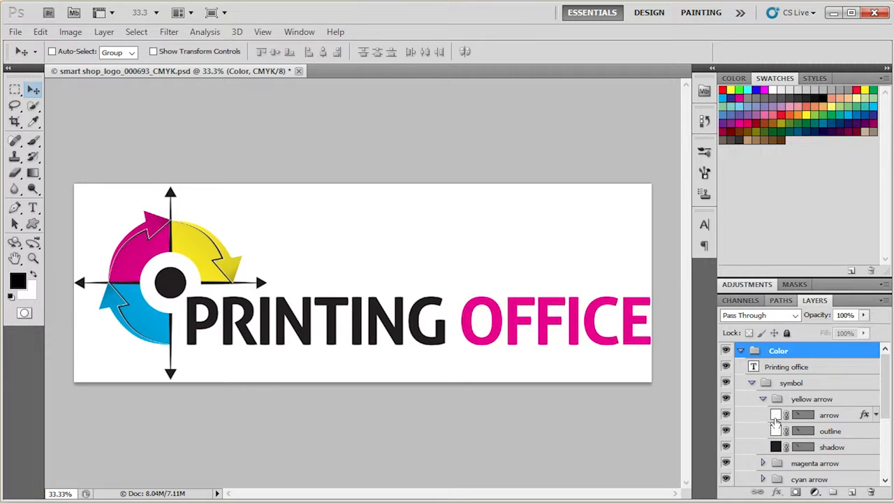
{"action": "left_click", "coordinate": [774, 419]}
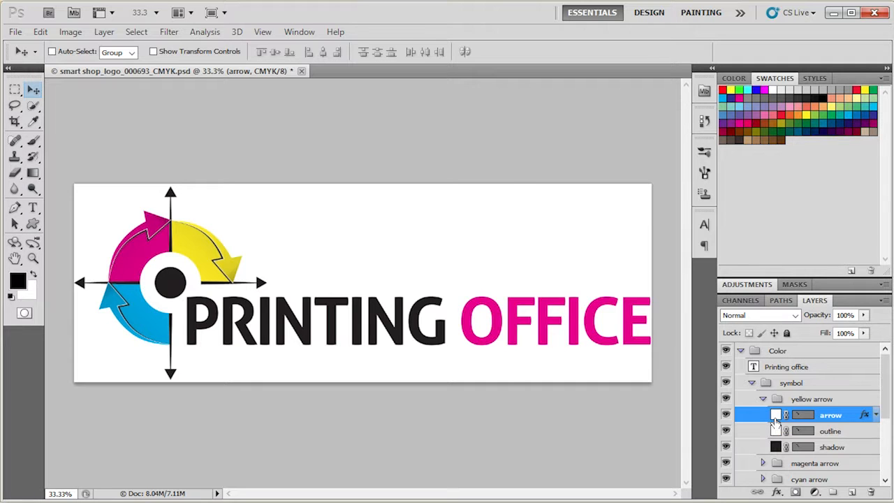
Step: Change the yellow arrow's fill color to dark red, then undo the color fill change
{"action": "double_click", "coordinate": [775, 417]}
{"action": "left_click", "coordinate": [303, 286]}
{"action": "left_click", "coordinate": [305, 290]}
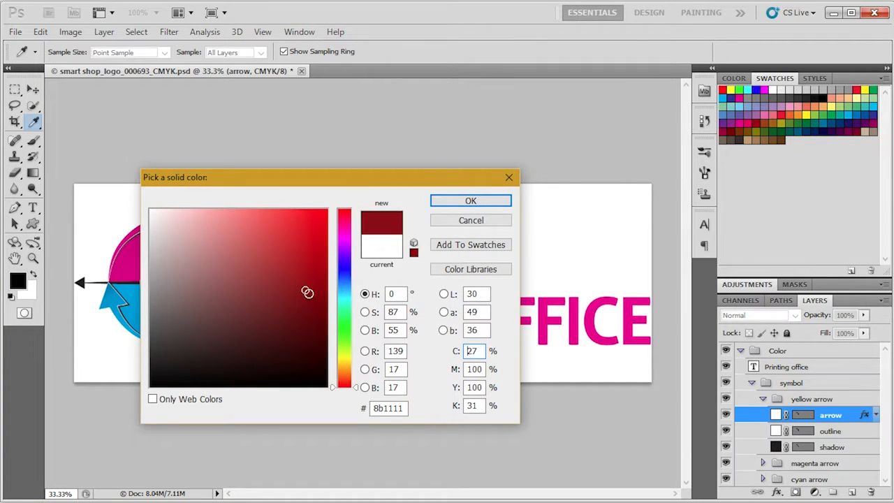
{"action": "left_click", "coordinate": [480, 201]}
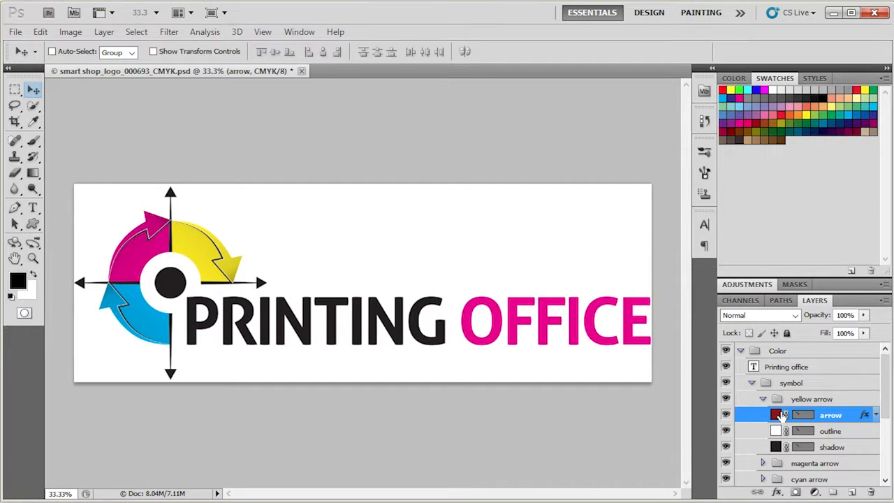
{"action": "left_click", "coordinate": [40, 31]}
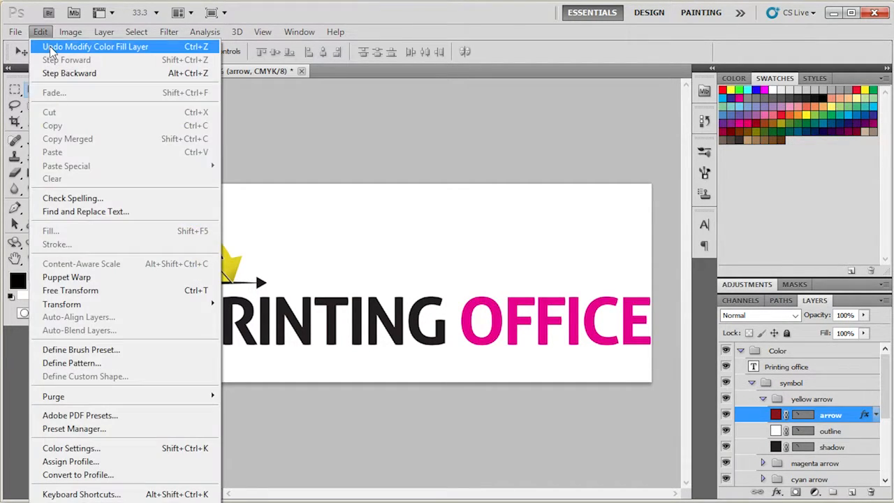
{"action": "left_click", "coordinate": [50, 47]}
Step: Collapse the yellow arrow group and select the Printing office text layer
{"action": "left_click", "coordinate": [763, 399]}
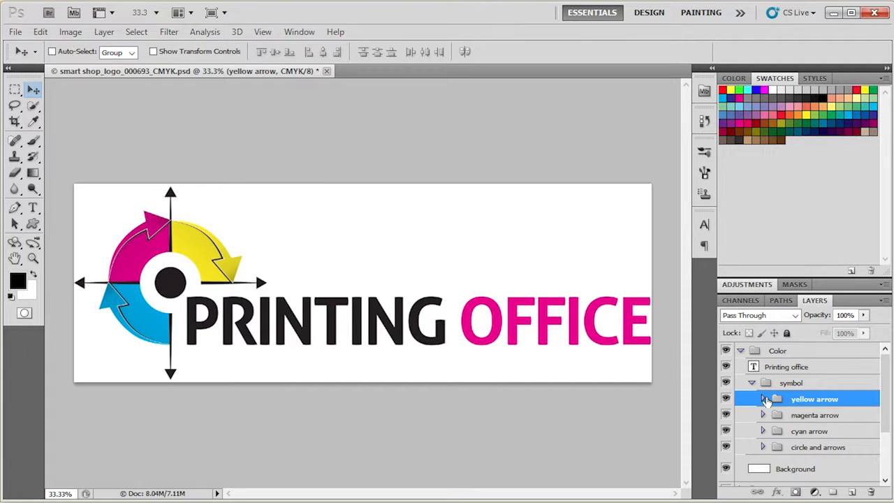
{"action": "left_click", "coordinate": [762, 399]}
{"action": "left_click", "coordinate": [763, 399]}
{"action": "left_click", "coordinate": [755, 367]}
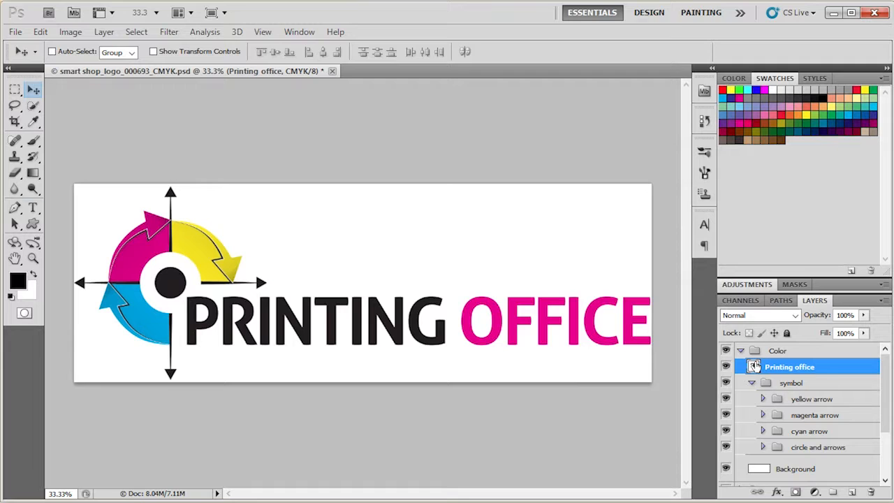
{"action": "double_click", "coordinate": [754, 367]}
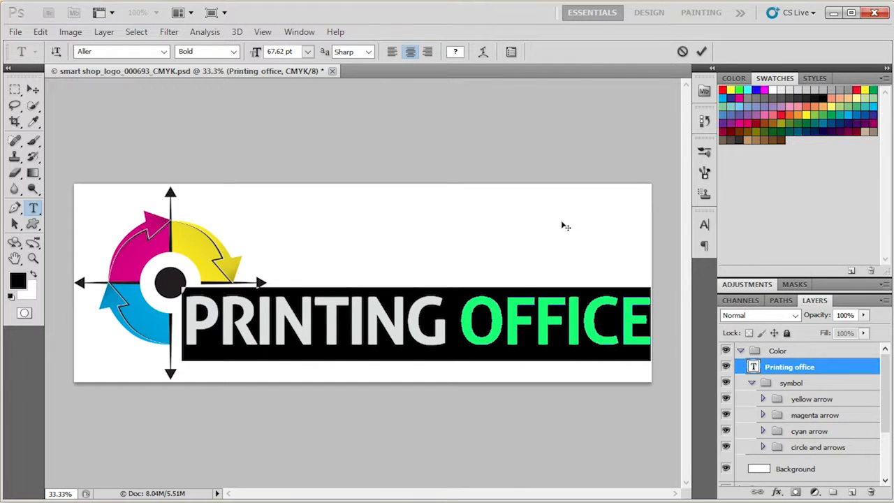
{"action": "left_click_drag", "start_coordinate": [458, 321], "coordinate": [654, 316]}
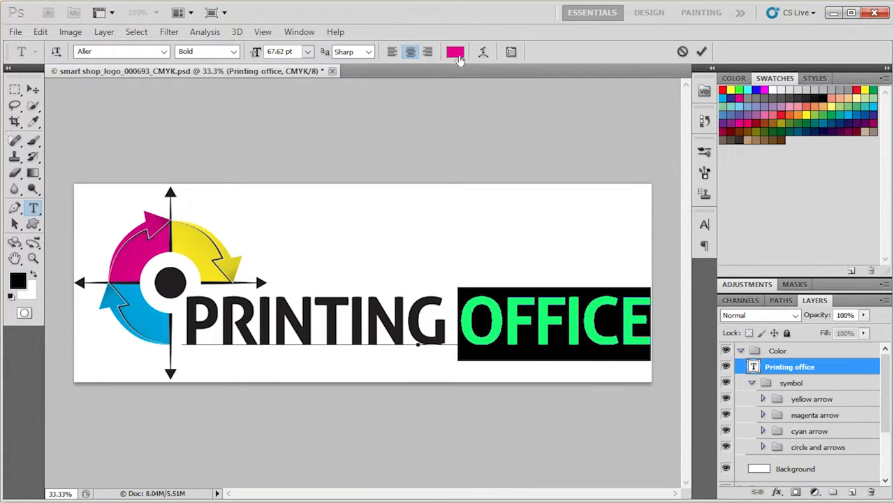
{"action": "left_click", "coordinate": [454, 51]}
{"action": "left_click_drag", "start_coordinate": [301, 281], "coordinate": [301, 342]}
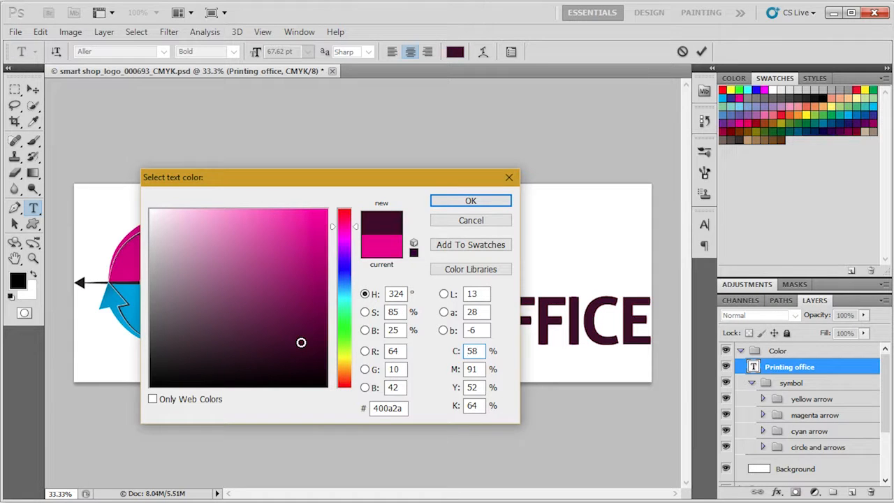
{"action": "left_click", "coordinate": [266, 261]}
{"action": "left_click_drag", "start_coordinate": [415, 180], "coordinate": [332, 172]}
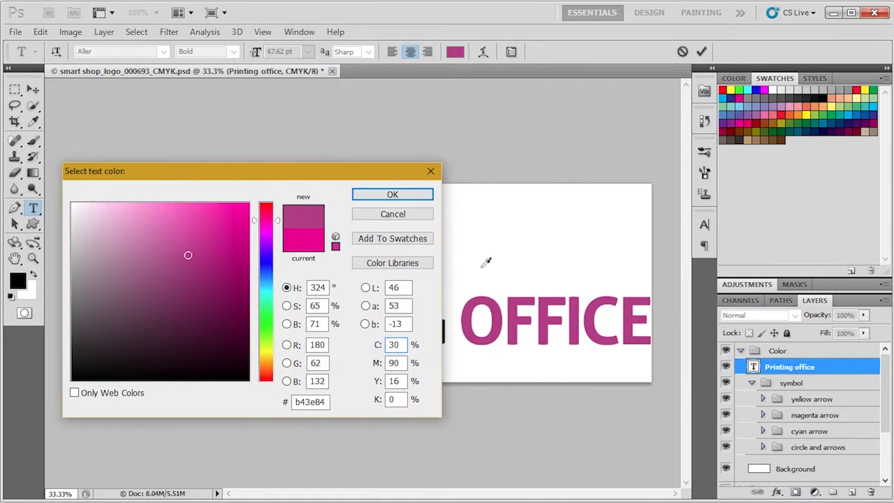
{"action": "left_click", "coordinate": [395, 212]}
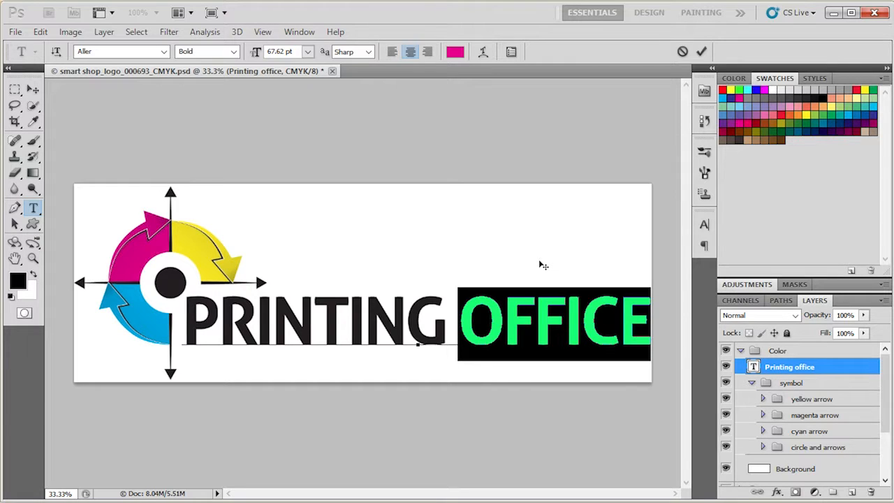
{"action": "left_click", "coordinate": [40, 87]}
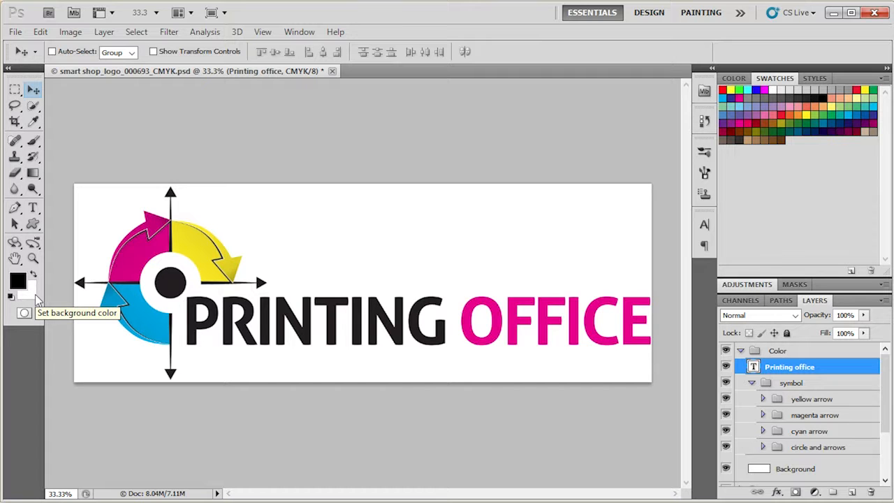
Step: Set the foreground color to bright blue 009bfd
{"action": "left_click", "coordinate": [17, 286]}
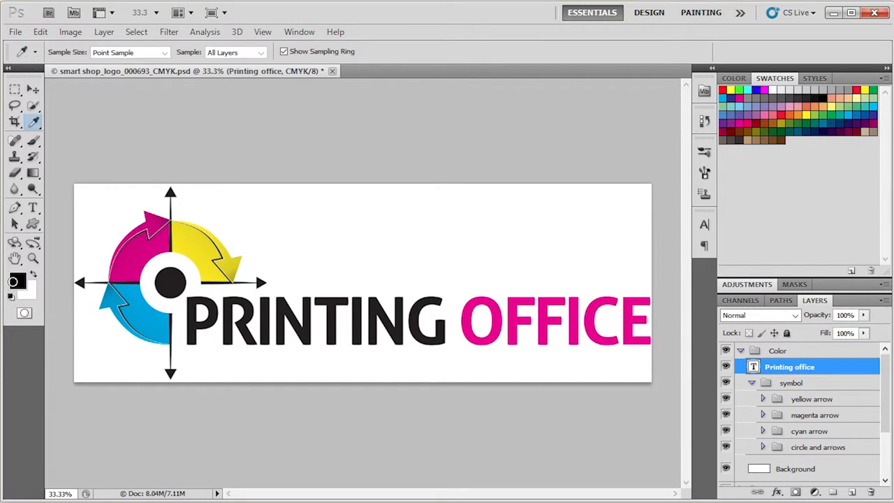
{"action": "left_click_drag", "start_coordinate": [220, 235], "coordinate": [250, 203]}
{"action": "left_click", "coordinate": [272, 283]}
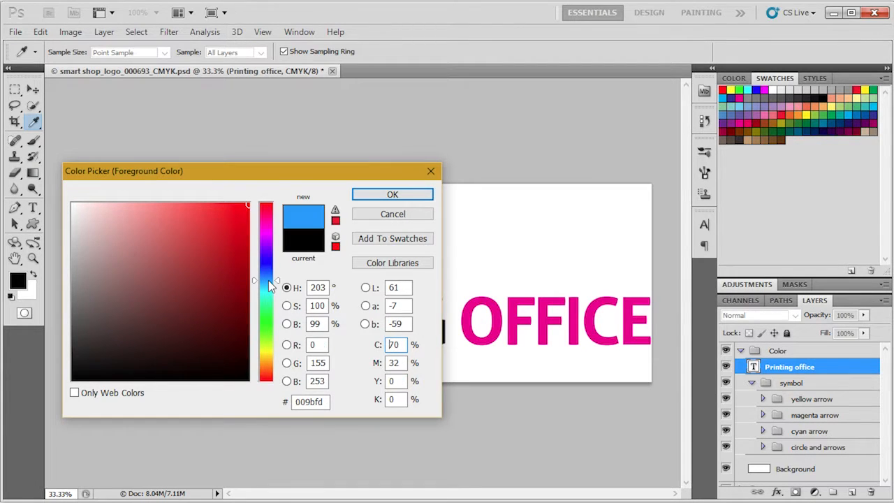
{"action": "left_click", "coordinate": [366, 198]}
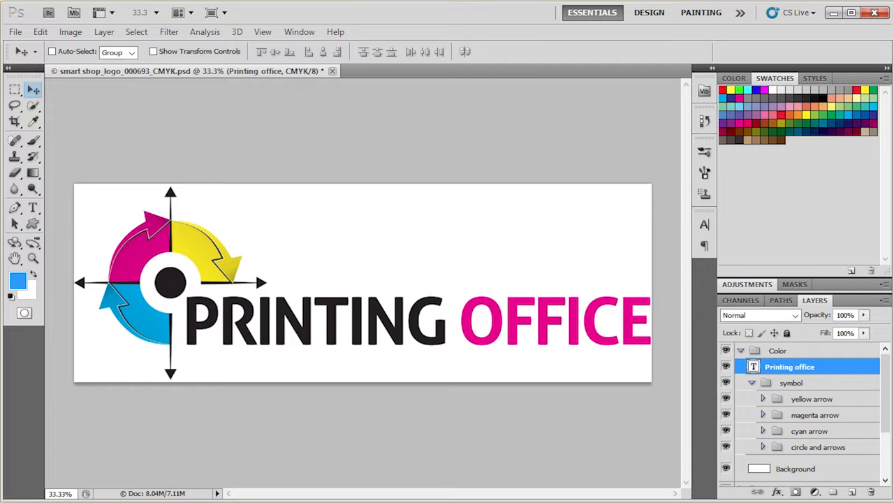
Step: Set the background color to dark blue 005185
{"action": "left_click", "coordinate": [31, 294]}
{"action": "left_click", "coordinate": [19, 282]}
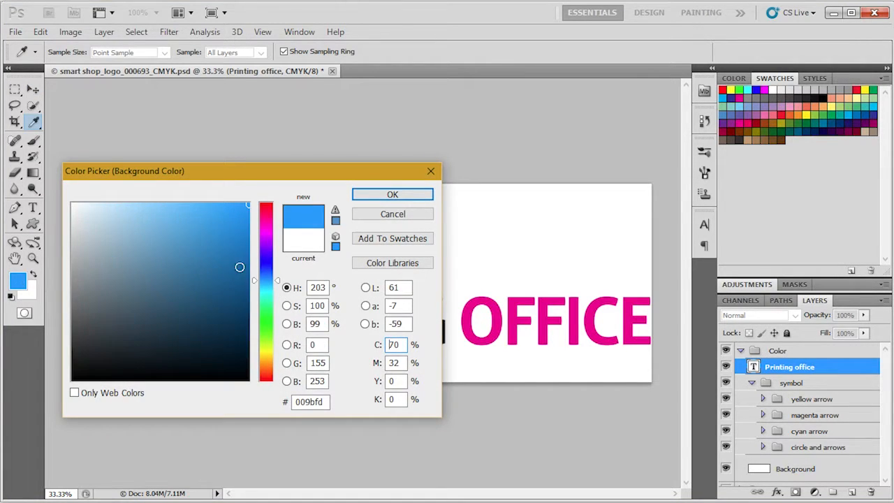
{"action": "left_click_drag", "start_coordinate": [248, 207], "coordinate": [249, 287]}
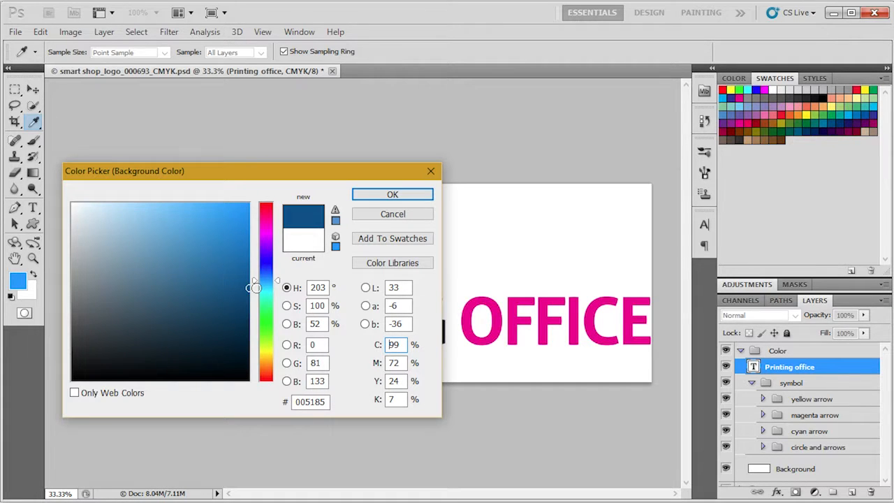
{"action": "left_click", "coordinate": [392, 196]}
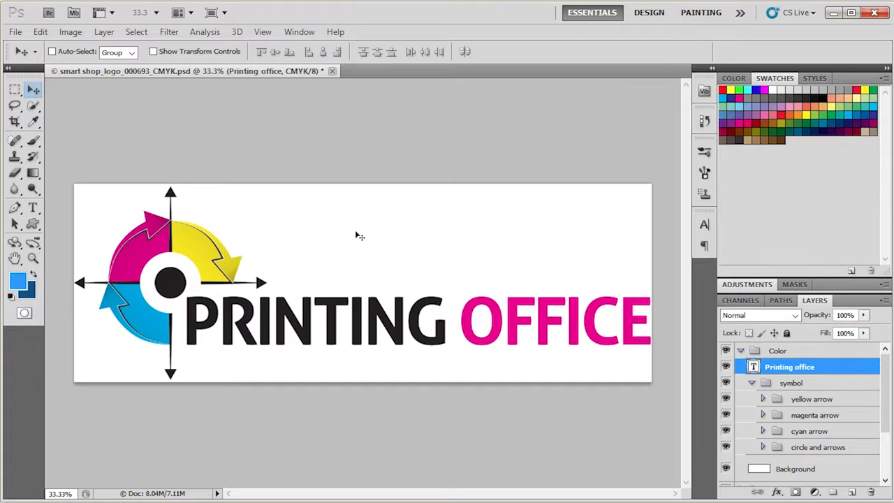
Step: Examine the sublayers of the circle and arrows group inside the symbol group
{"action": "scroll", "coordinate": [841, 404], "scroll_direction": "down", "scroll_amount": 2}
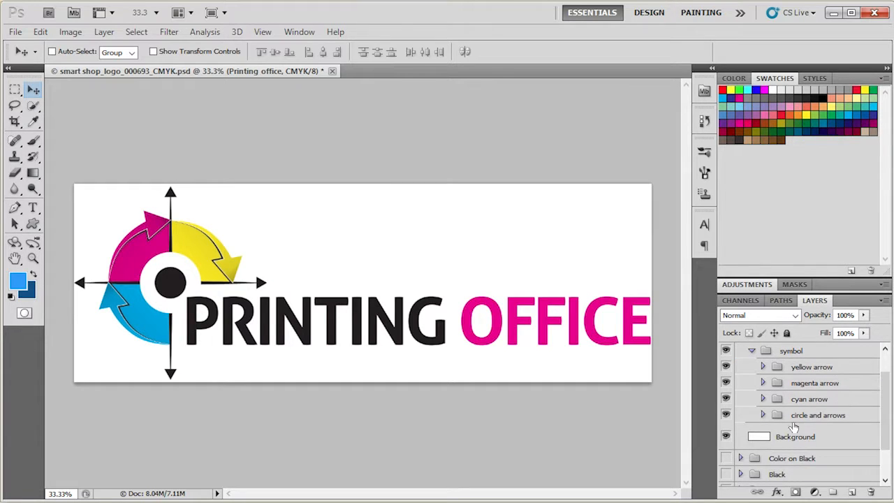
{"action": "left_click", "coordinate": [761, 415]}
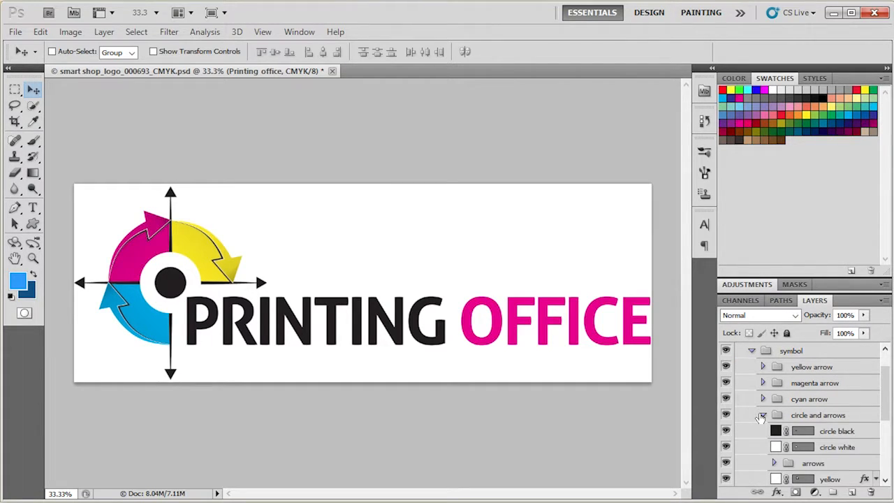
{"action": "scroll", "coordinate": [761, 417], "scroll_direction": "down", "scroll_amount": 2}
{"action": "left_click", "coordinate": [762, 383]}
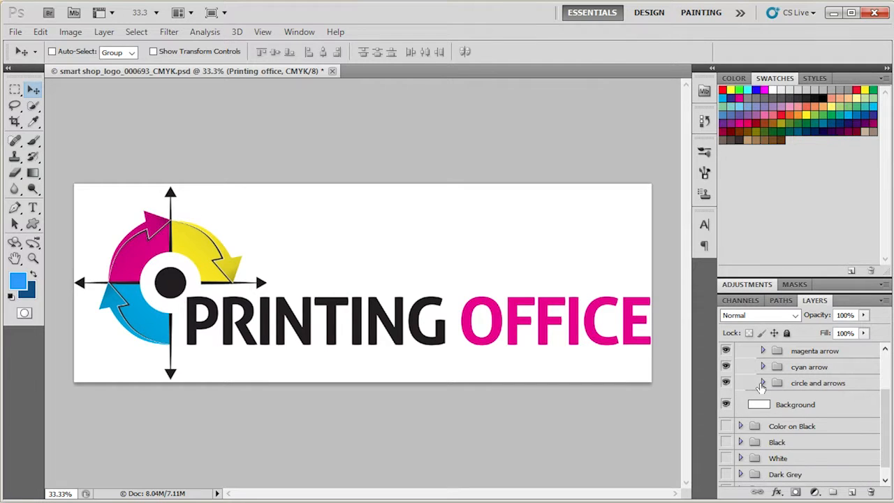
{"action": "scroll", "coordinate": [760, 388], "scroll_direction": "up", "scroll_amount": 4}
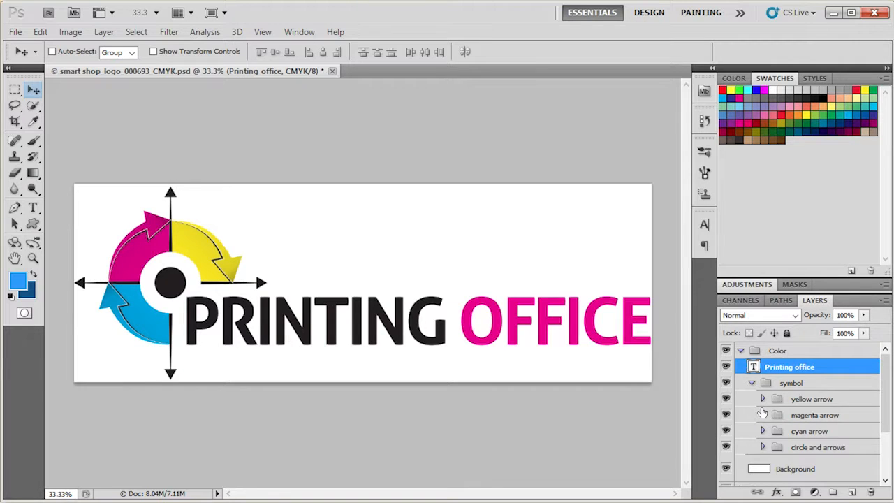
Step: Expand and select the magenta arrow group
{"action": "left_click", "coordinate": [762, 413]}
{"action": "left_click", "coordinate": [763, 414]}
{"action": "scroll", "coordinate": [764, 412], "scroll_direction": "down", "scroll_amount": 2}
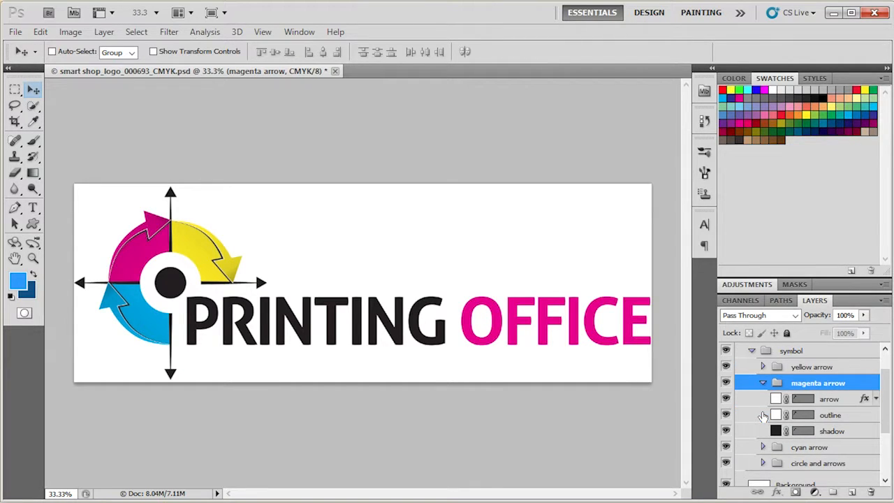
Step: Select the Printing office text layer and fill it with the bright blue foreground, then the dark blue background color
{"action": "left_click", "coordinate": [770, 401]}
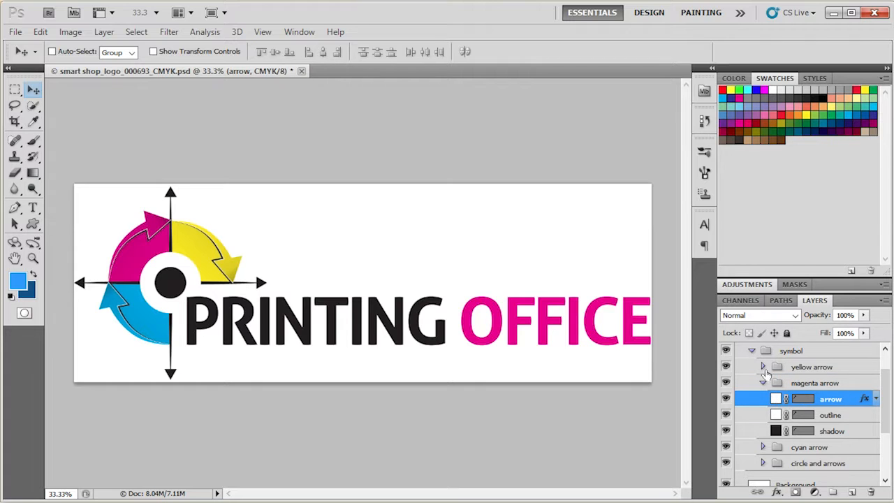
{"action": "scroll", "coordinate": [766, 371], "scroll_direction": "up", "scroll_amount": 2}
{"action": "left_click", "coordinate": [771, 367]}
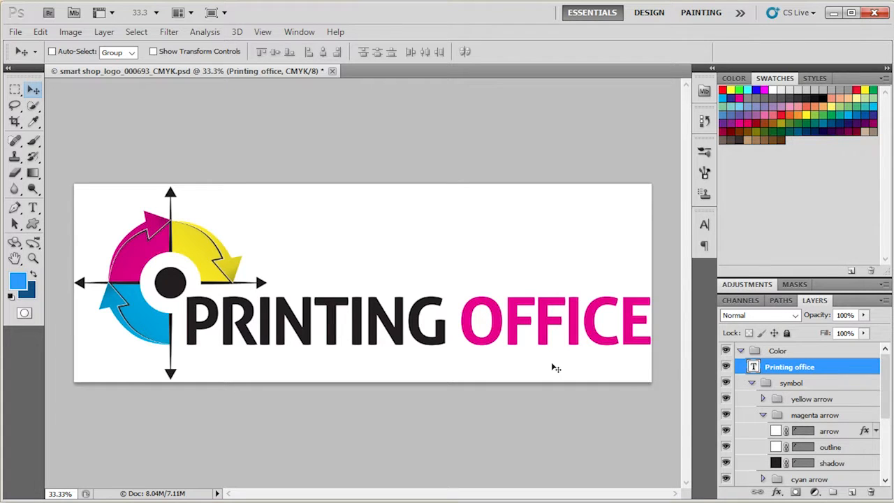
{"action": "key", "text": "alt+BackSpace"}
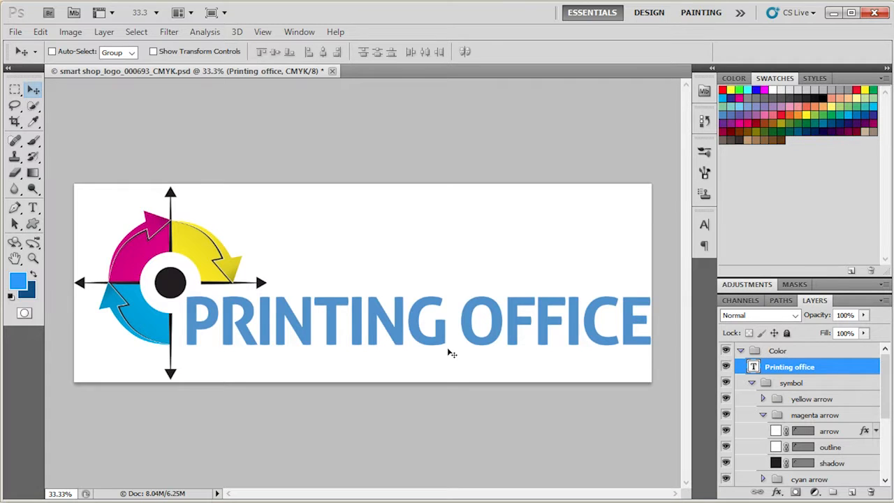
{"action": "key", "text": "ctrl+BackSpace"}
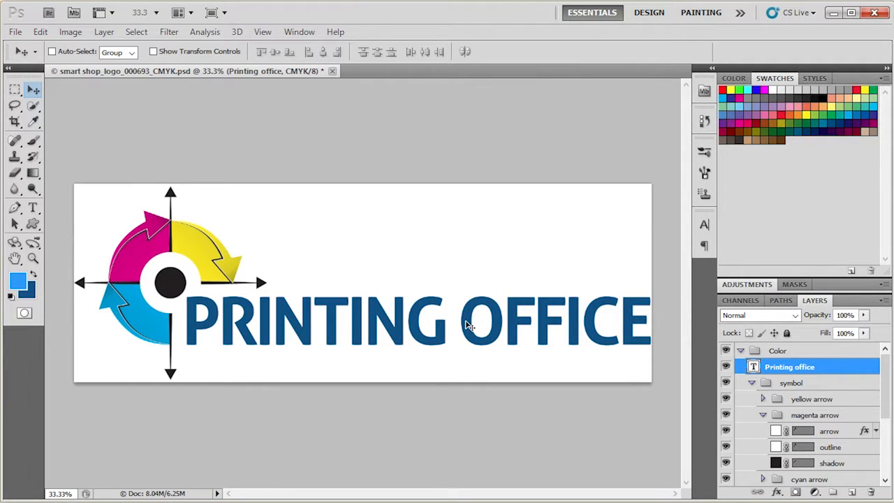
Step: Set the background color to olive brown 856e00
{"action": "left_click", "coordinate": [29, 293]}
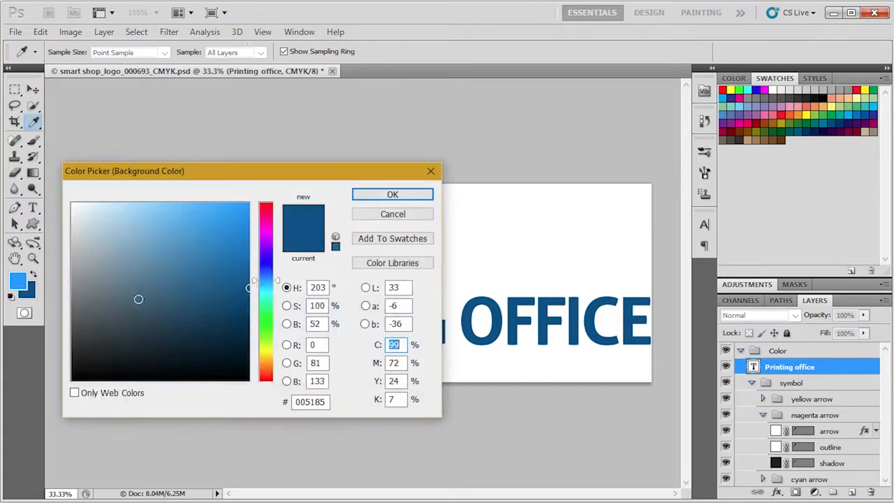
{"action": "left_click", "coordinate": [263, 357]}
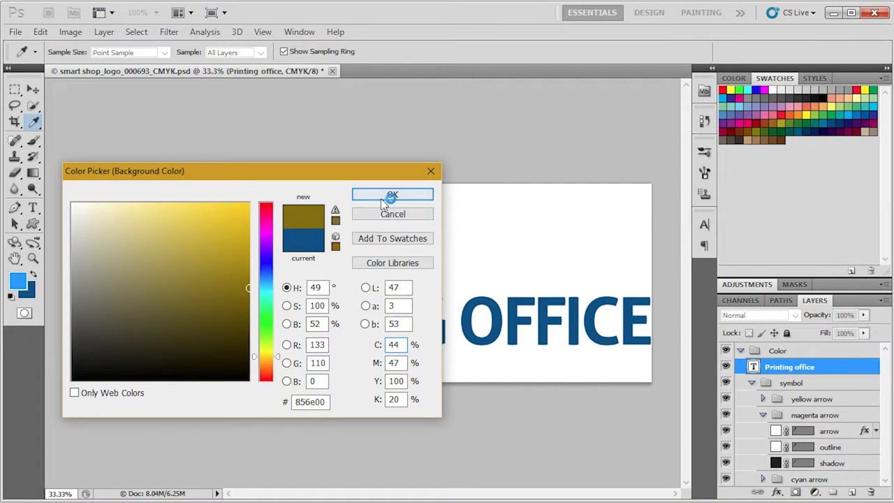
{"action": "left_click", "coordinate": [369, 195]}
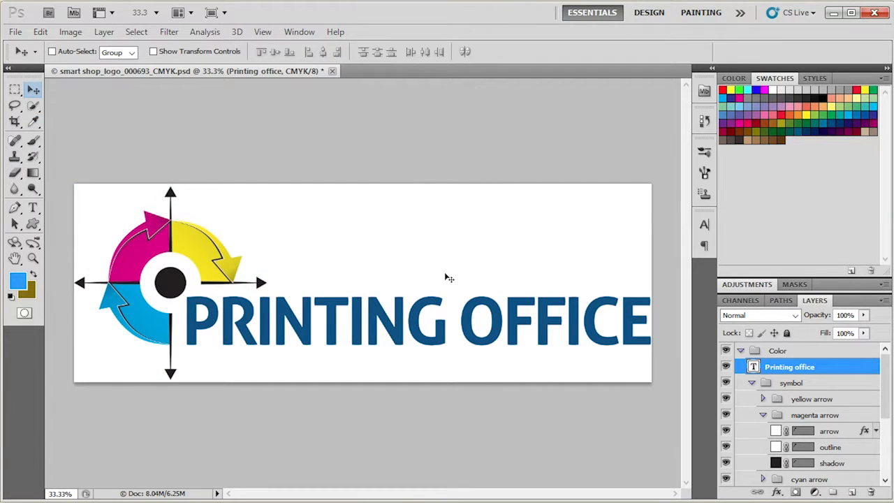
Step: Swap the foreground and background colors and refill the Printing office text with the bright blue color
{"action": "key", "text": "ctrl+BackSpace"}
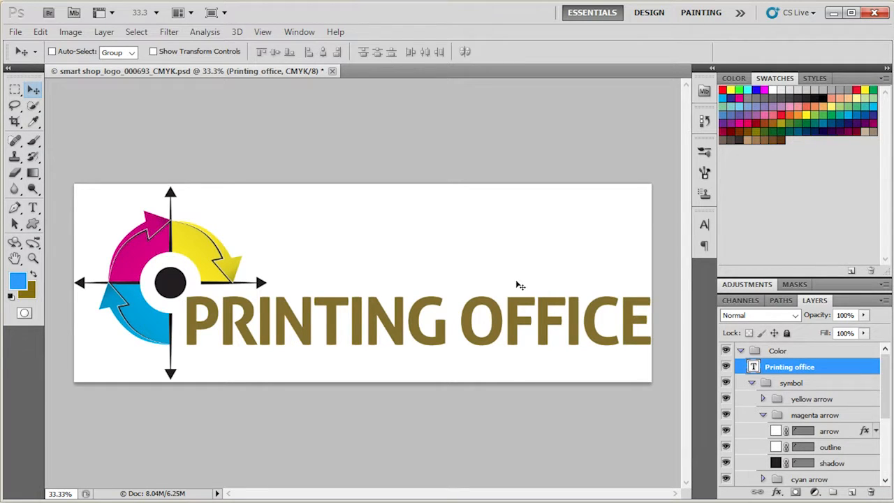
{"action": "key", "text": "alt+BackSpace"}
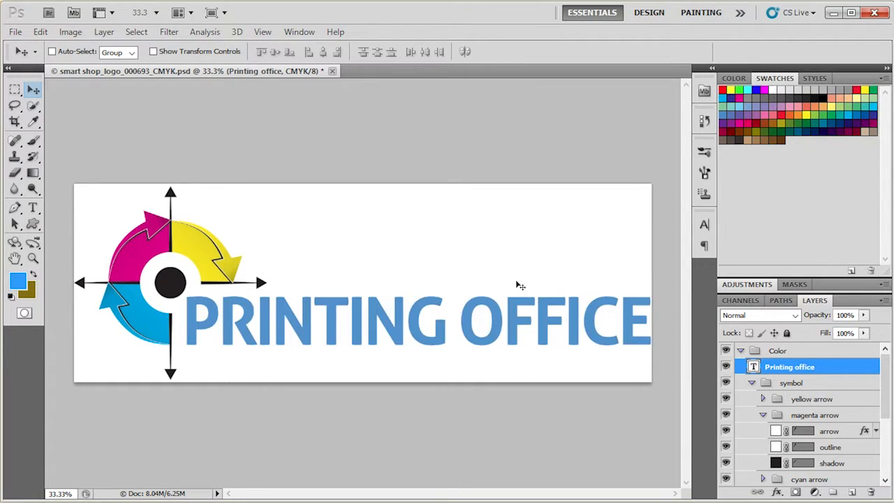
{"action": "left_click", "coordinate": [32, 274]}
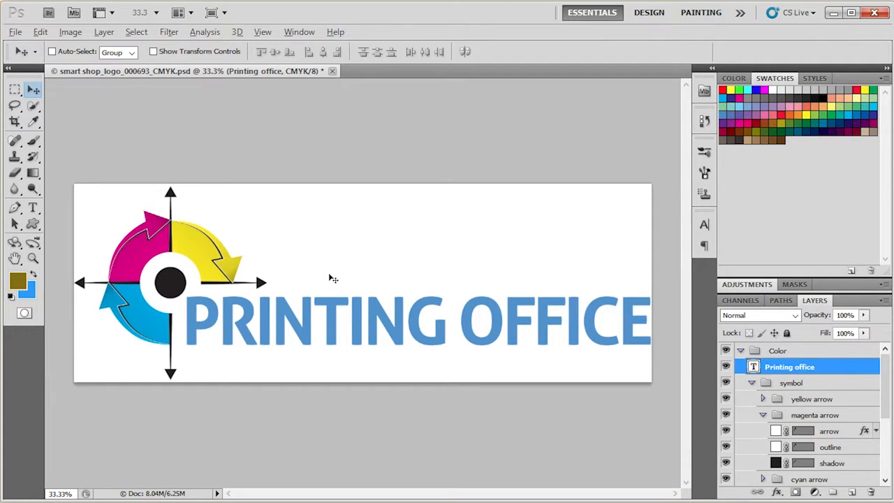
{"action": "key", "text": "alt+BackSpace"}
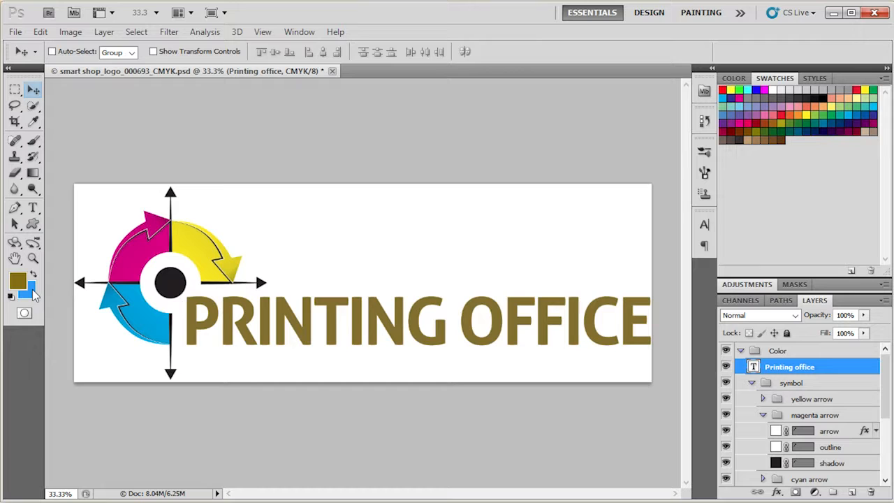
{"action": "key", "text": "ctrl+BackSpace"}
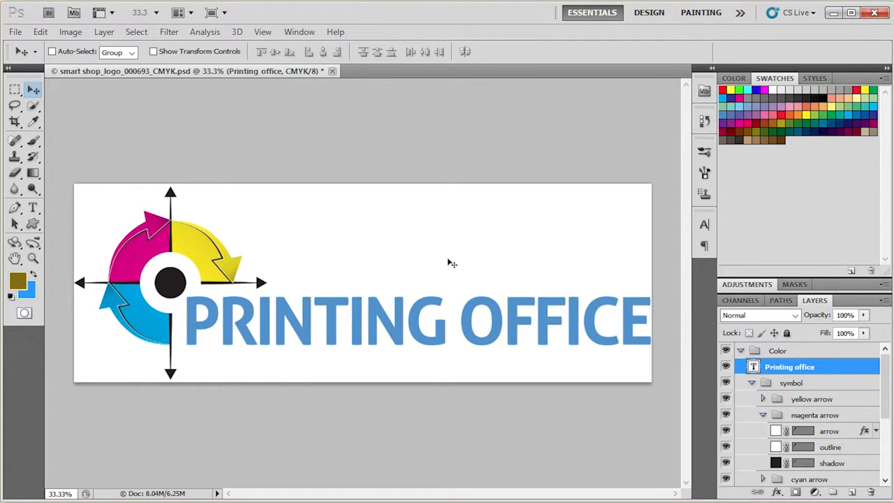
{"action": "scroll", "coordinate": [850, 436], "scroll_direction": "down", "scroll_amount": 3}
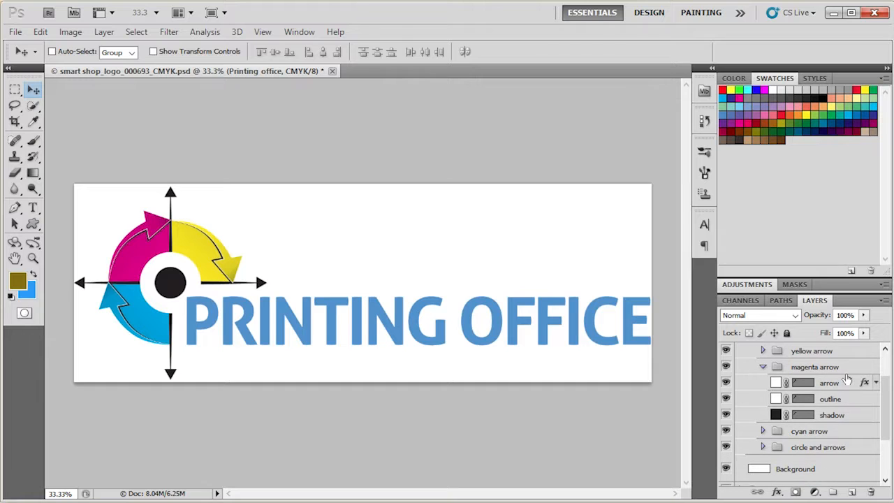
{"action": "left_click", "coordinate": [846, 382]}
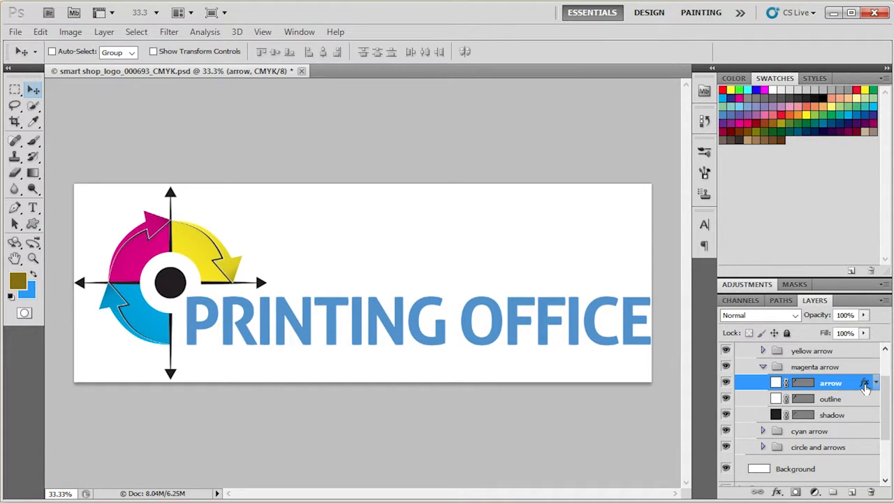
{"action": "double_click", "coordinate": [866, 384]}
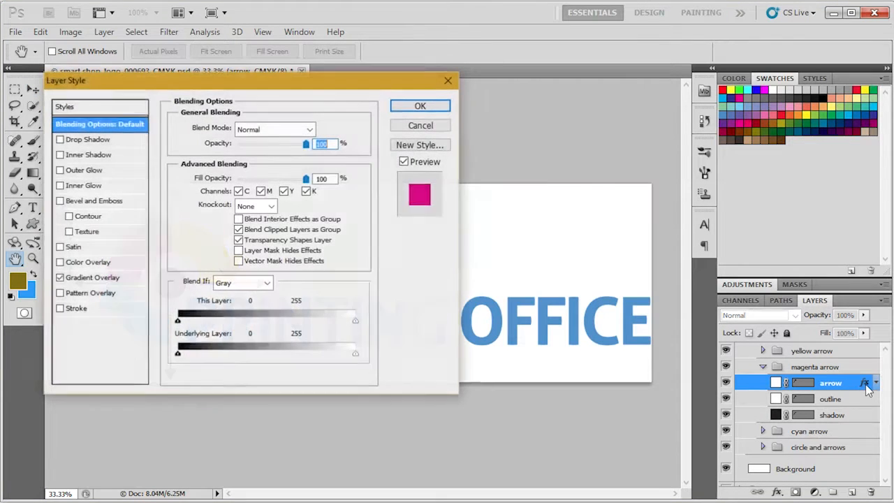
{"action": "left_click_drag", "start_coordinate": [310, 94], "coordinate": [641, 117]}
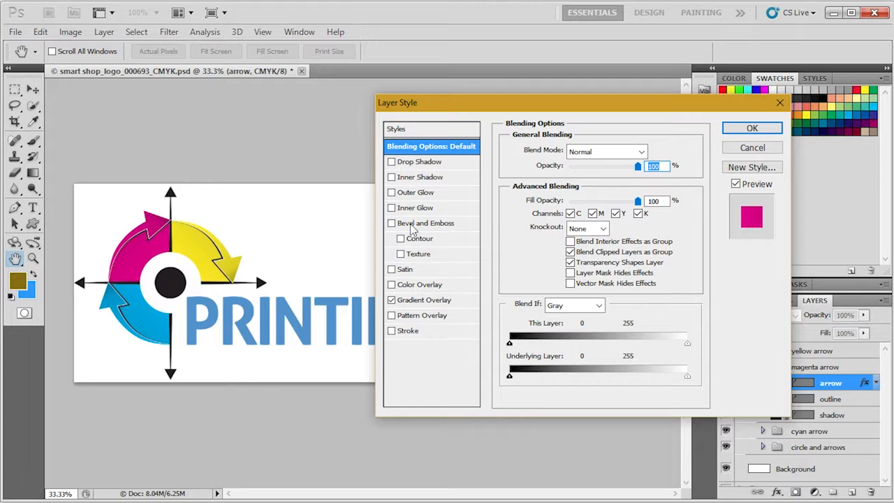
{"action": "left_click", "coordinate": [426, 301]}
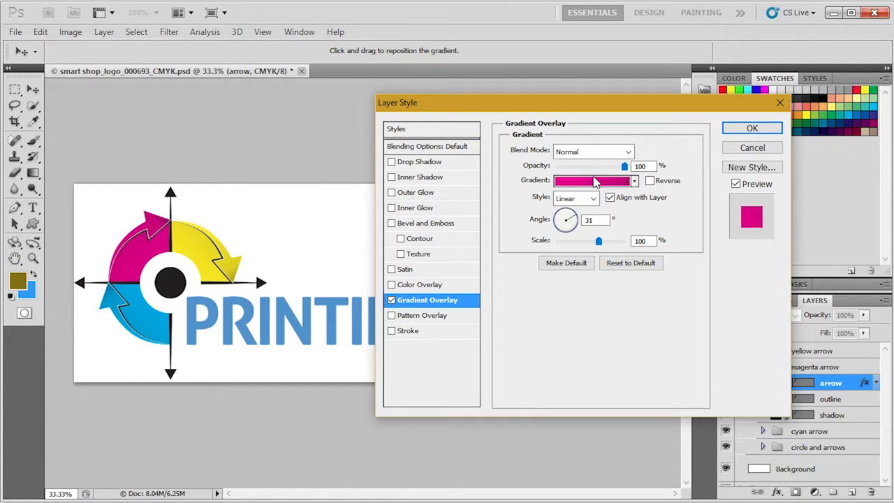
{"action": "left_click", "coordinate": [751, 147]}
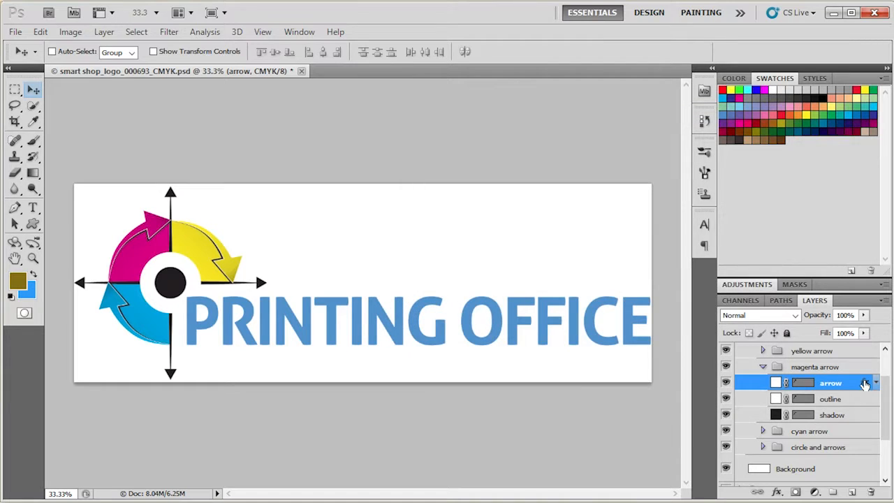
Step: In the arrow layer's Gradient Overlay, set the gradient's left stop color to bright blue 009cff
{"action": "double_click", "coordinate": [864, 383]}
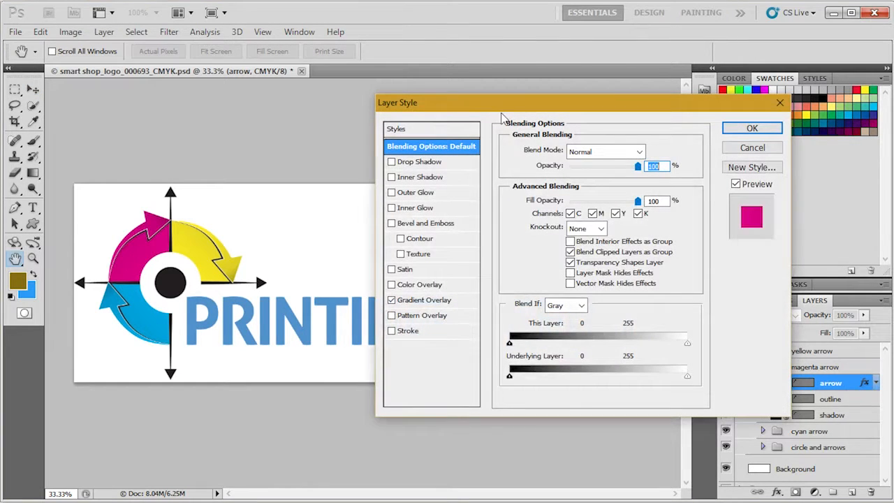
{"action": "left_click_drag", "start_coordinate": [482, 102], "coordinate": [396, 76]}
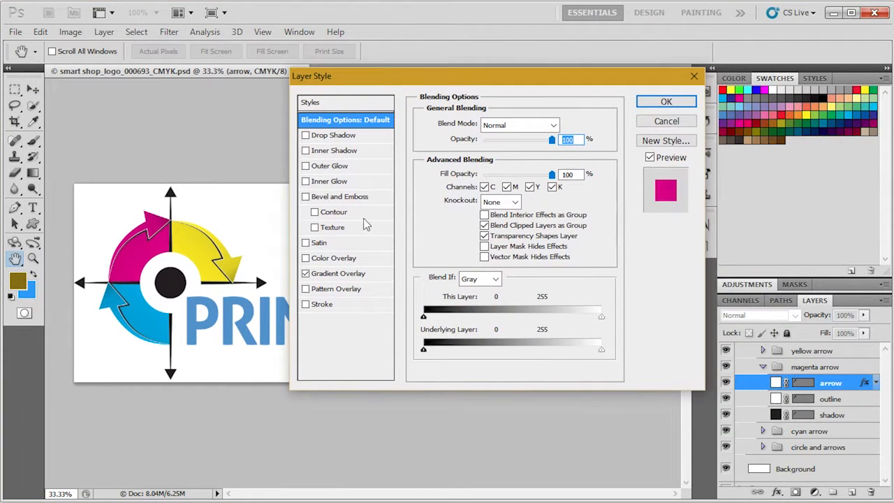
{"action": "left_click", "coordinate": [349, 273]}
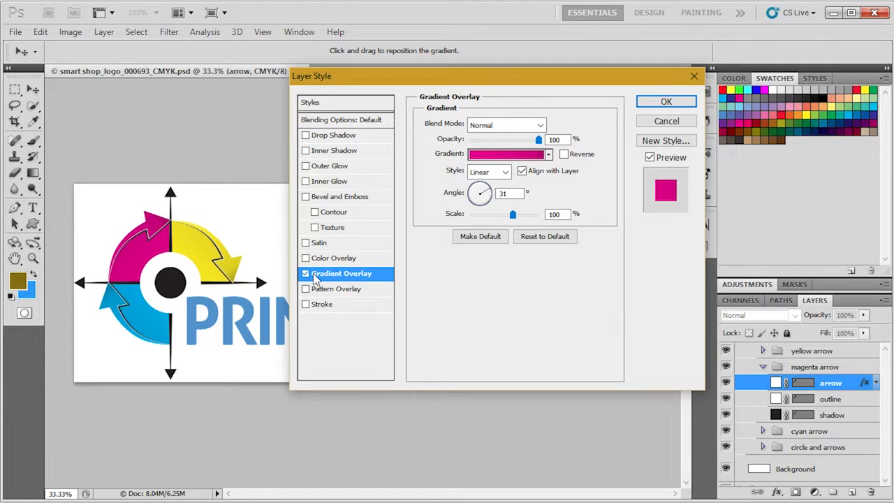
{"action": "left_click", "coordinate": [492, 155]}
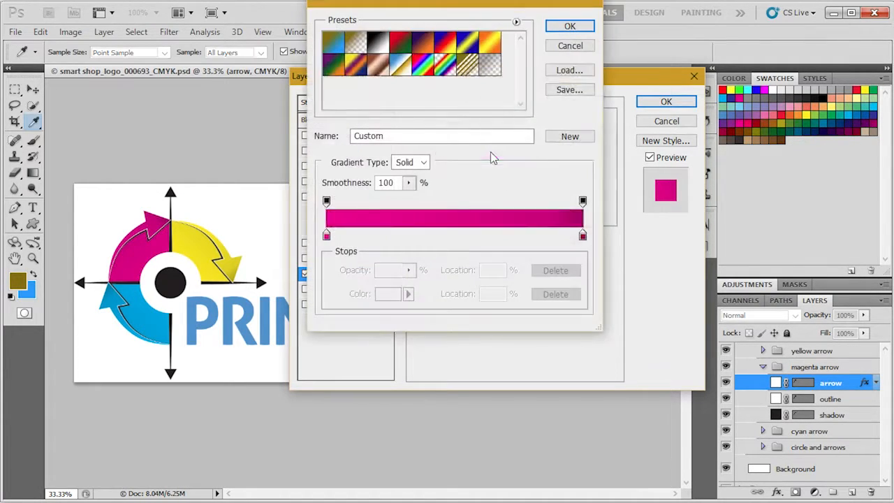
{"action": "left_click", "coordinate": [326, 237]}
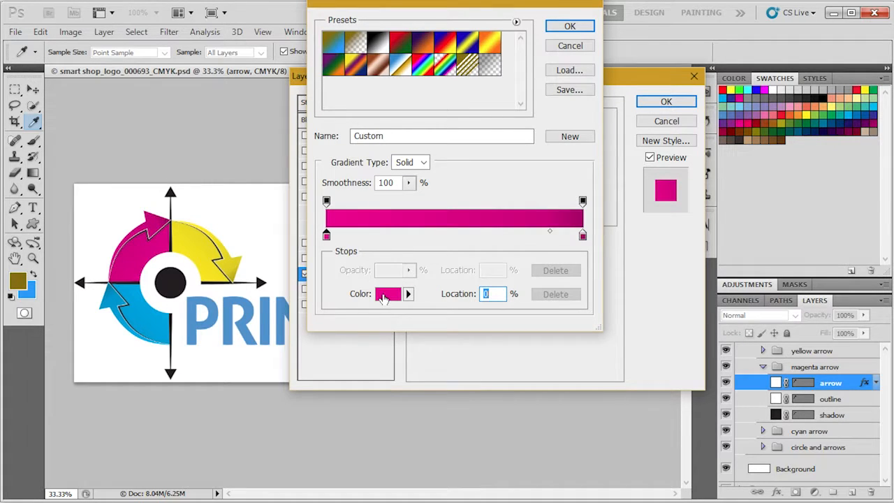
{"action": "left_click", "coordinate": [33, 293]}
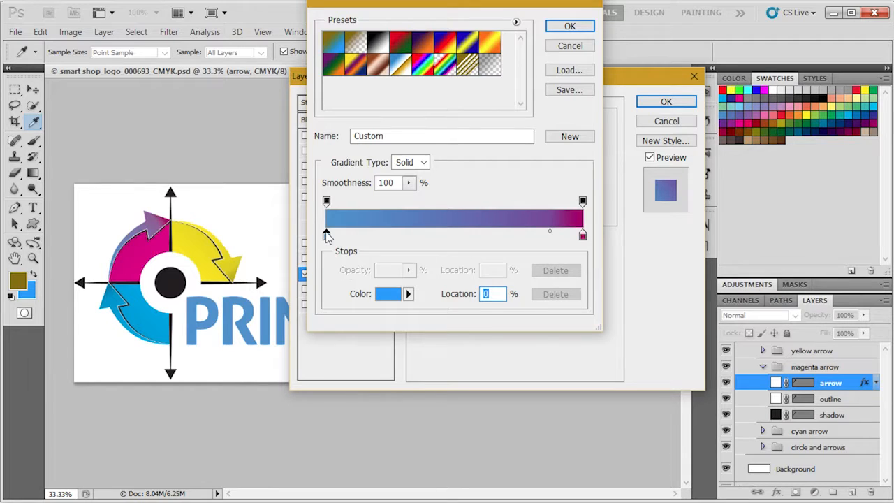
{"action": "left_click", "coordinate": [389, 293]}
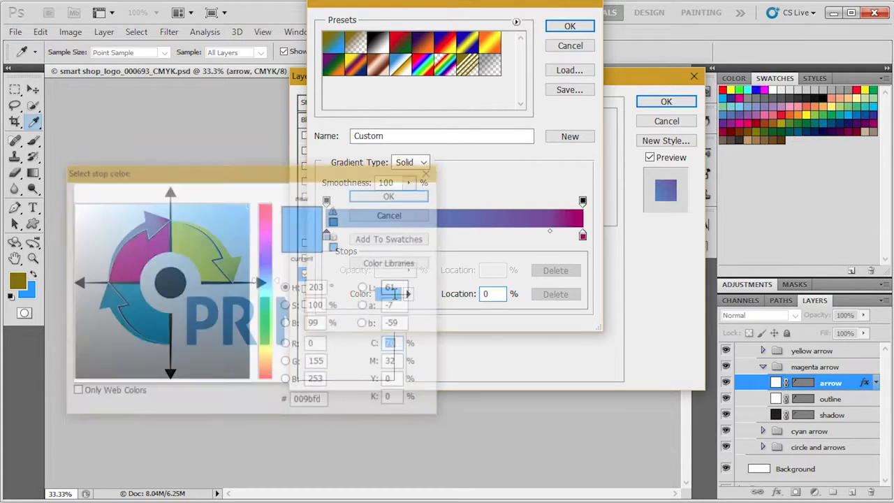
{"action": "left_click_drag", "start_coordinate": [169, 176], "coordinate": [312, 171]}
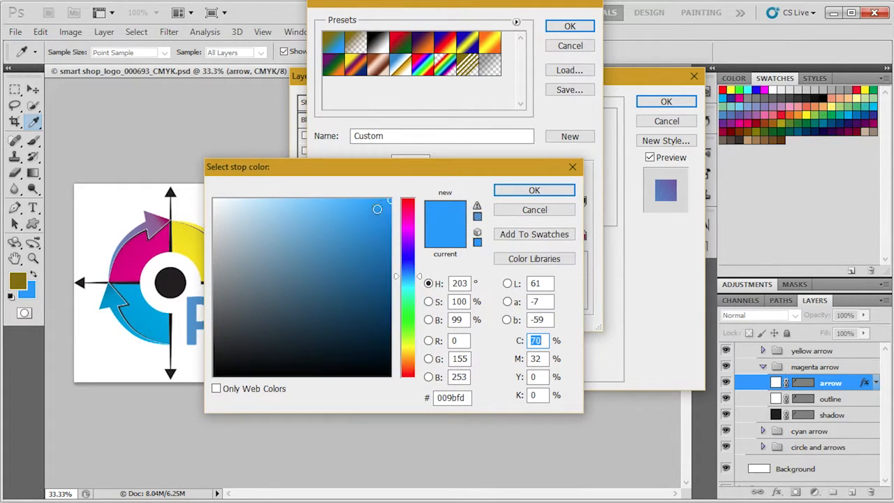
{"action": "mouse_move", "coordinate": [391, 201]}
{"action": "left_mouse_down"}
{"action": "mouse_move", "coordinate": [391, 211]}
{"action": "mouse_move", "coordinate": [392, 199]}
{"action": "left_mouse_up"}
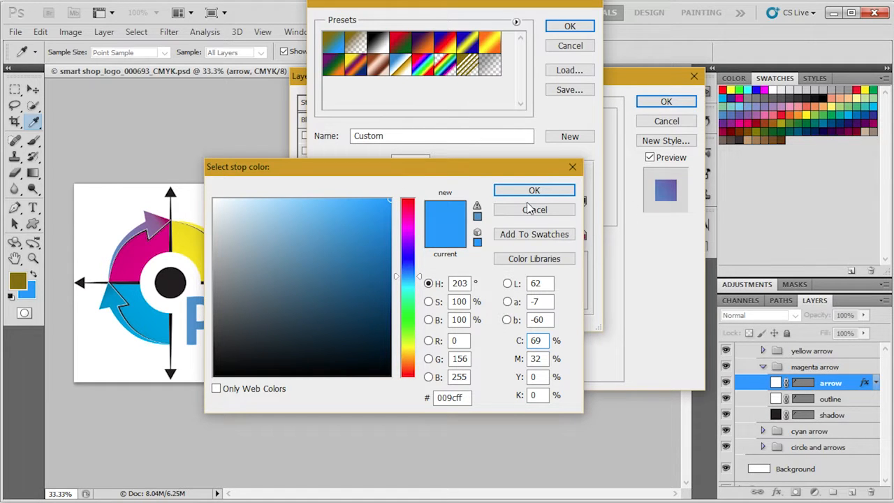
{"action": "left_click", "coordinate": [555, 189]}
Step: Set the gradient's right stop color to dark blue 004d7e and apply the gradient overlay
{"action": "left_click", "coordinate": [582, 235]}
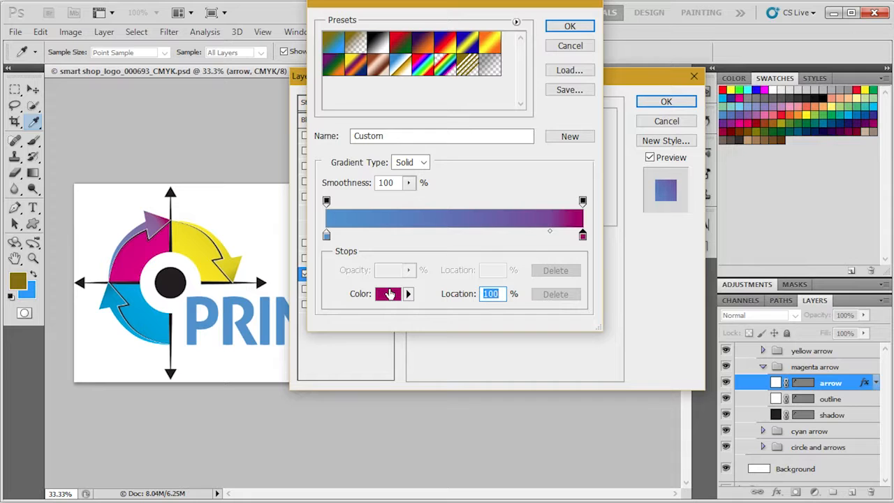
{"action": "left_click", "coordinate": [389, 293]}
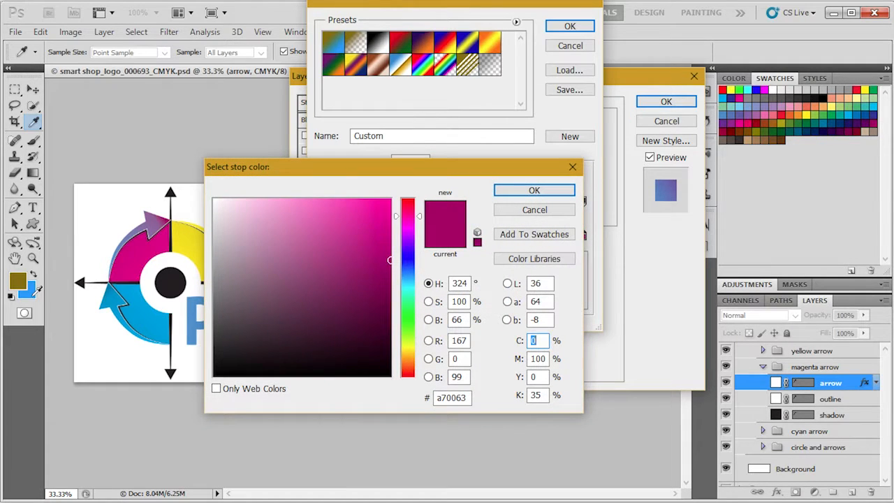
{"action": "left_click", "coordinate": [32, 293]}
{"action": "left_click_drag", "start_coordinate": [392, 203], "coordinate": [400, 287]}
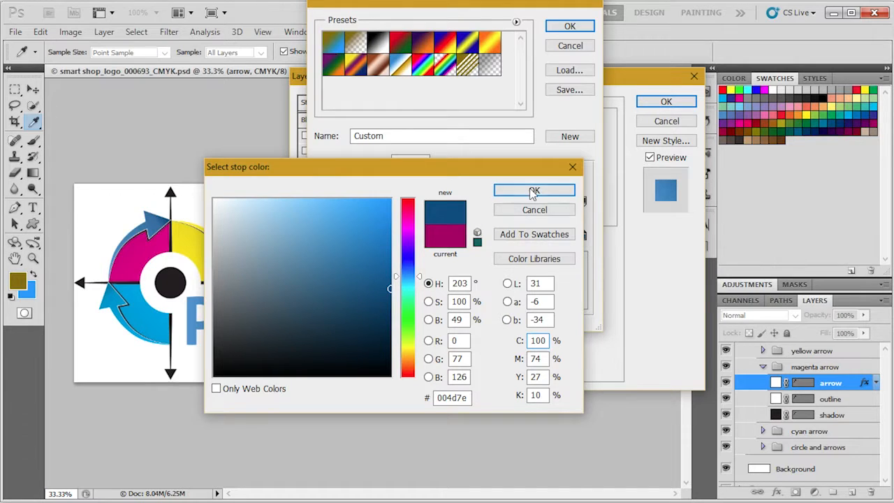
{"action": "left_click", "coordinate": [552, 190]}
{"action": "left_click", "coordinate": [571, 27]}
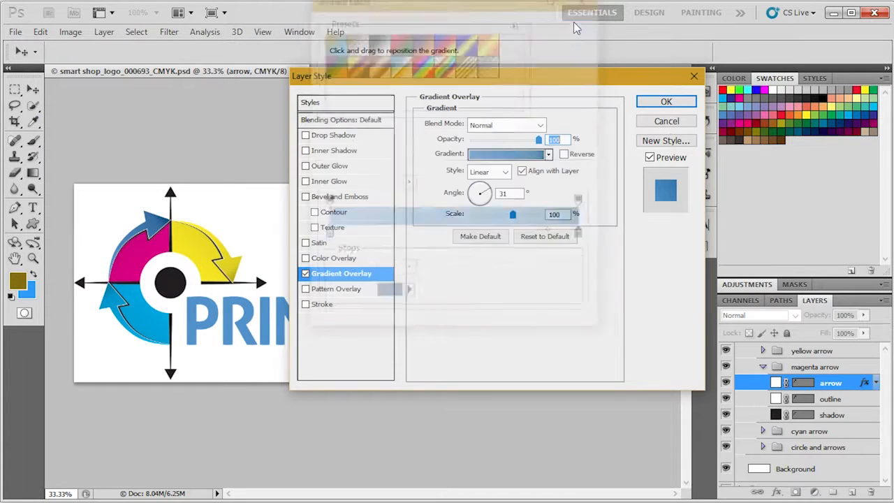
{"action": "left_click", "coordinate": [664, 102]}
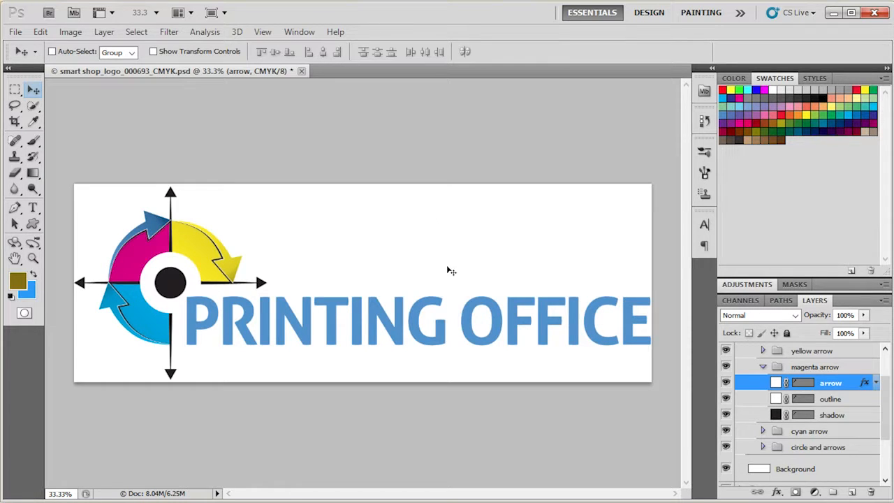
Step: Collapse the magenta arrow and symbol groups and select the Printing office text layer
{"action": "left_click", "coordinate": [763, 367]}
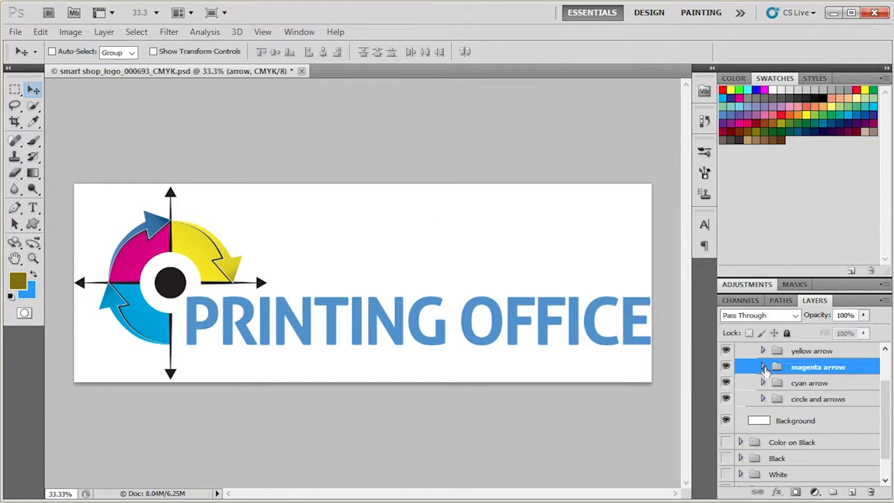
{"action": "scroll", "coordinate": [762, 370], "scroll_direction": "up", "scroll_amount": 3}
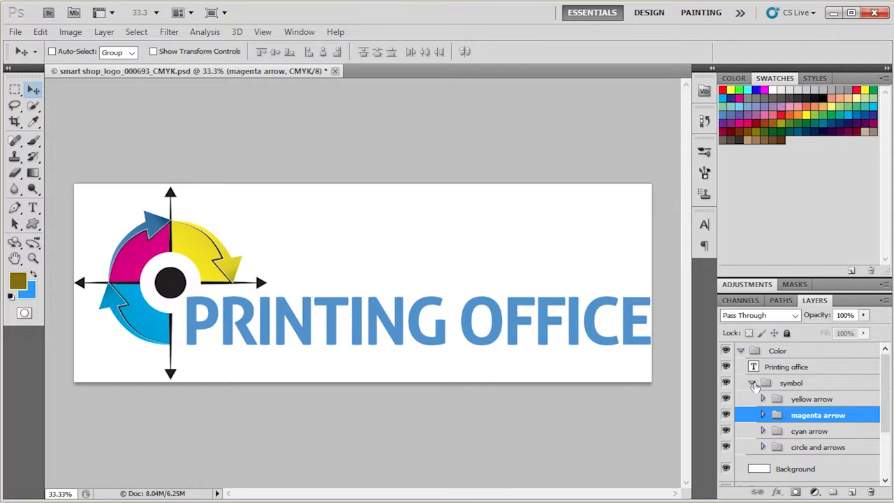
{"action": "left_click", "coordinate": [752, 383]}
{"action": "left_click", "coordinate": [771, 367]}
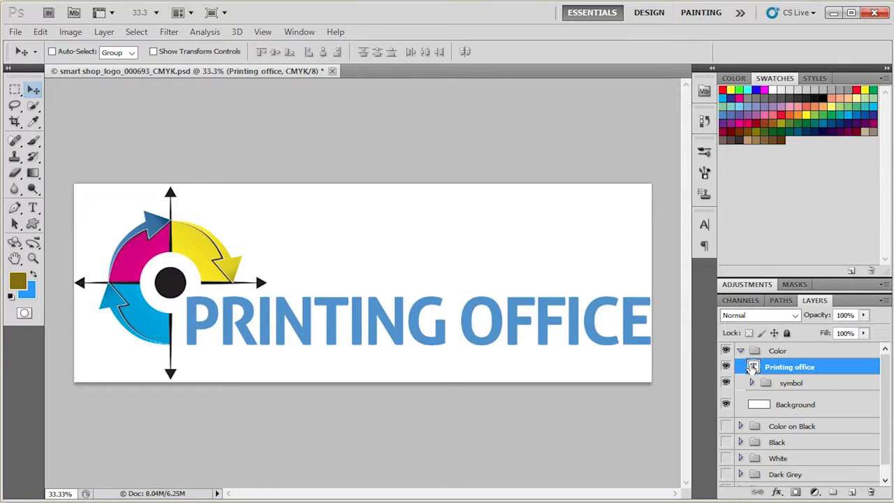
Step: Open the Character panel and float it over the canvas on its own
{"action": "left_click", "coordinate": [306, 31]}
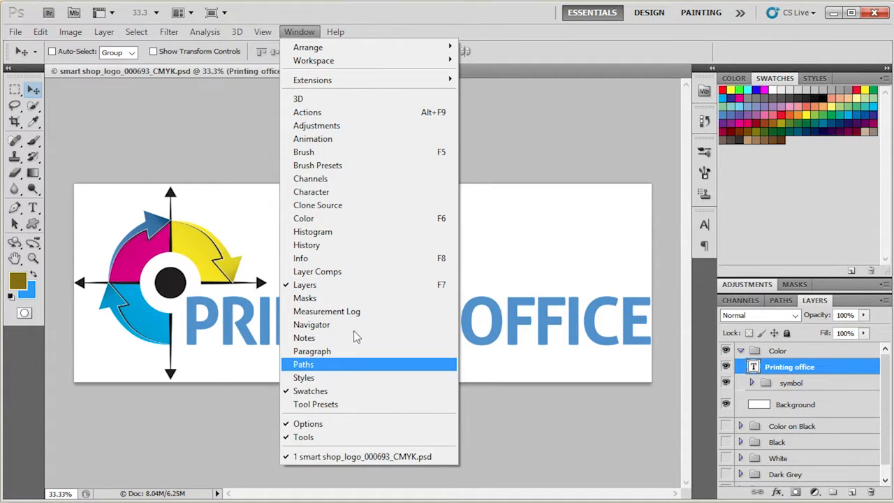
{"action": "left_click", "coordinate": [373, 192]}
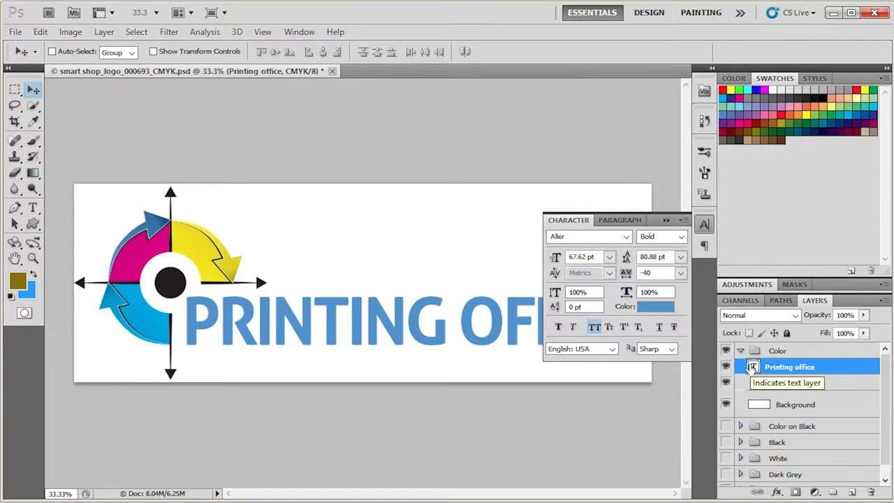
{"action": "left_click", "coordinate": [711, 230]}
{"action": "left_click", "coordinate": [711, 230]}
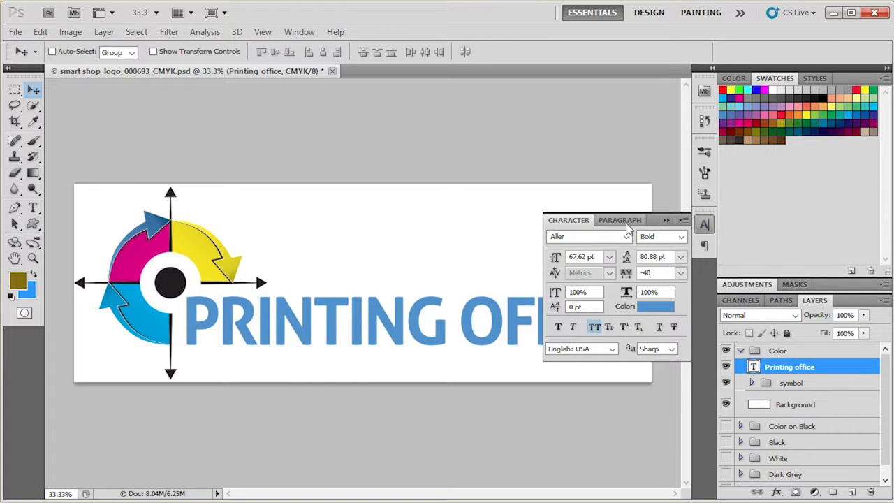
{"action": "left_click_drag", "start_coordinate": [574, 223], "coordinate": [531, 88]}
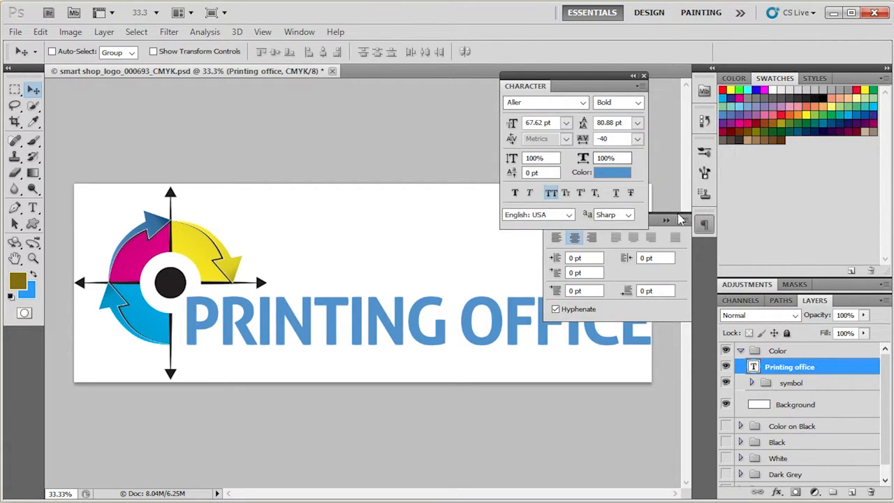
{"action": "left_click", "coordinate": [710, 225]}
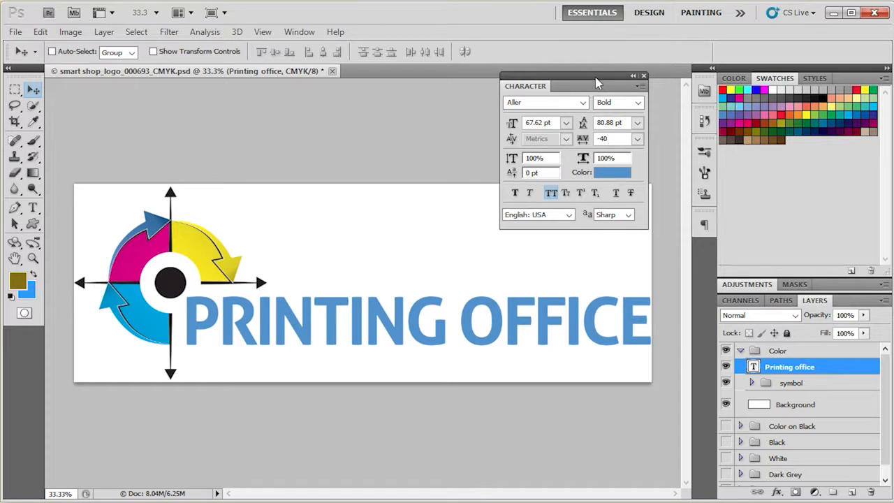
{"action": "left_click_drag", "start_coordinate": [595, 82], "coordinate": [609, 65]}
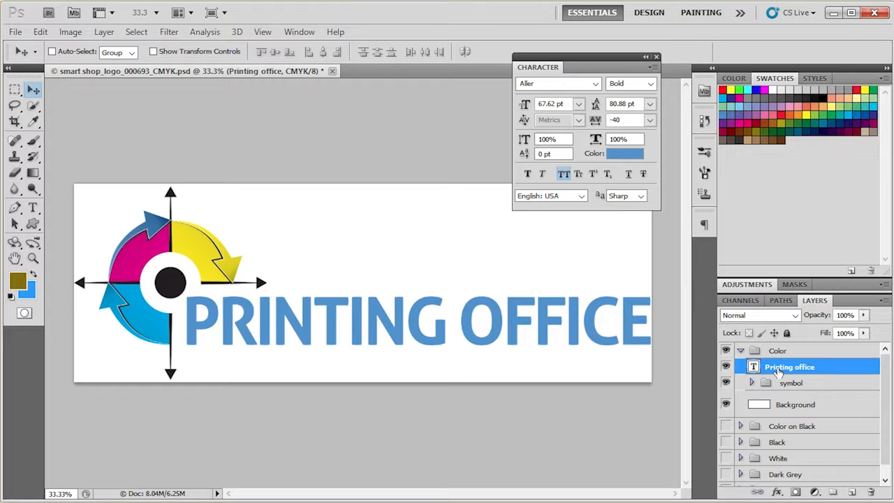
Step: Replace the Printing office text with SMART SHOP and commit the edit
{"action": "double_click", "coordinate": [752, 368]}
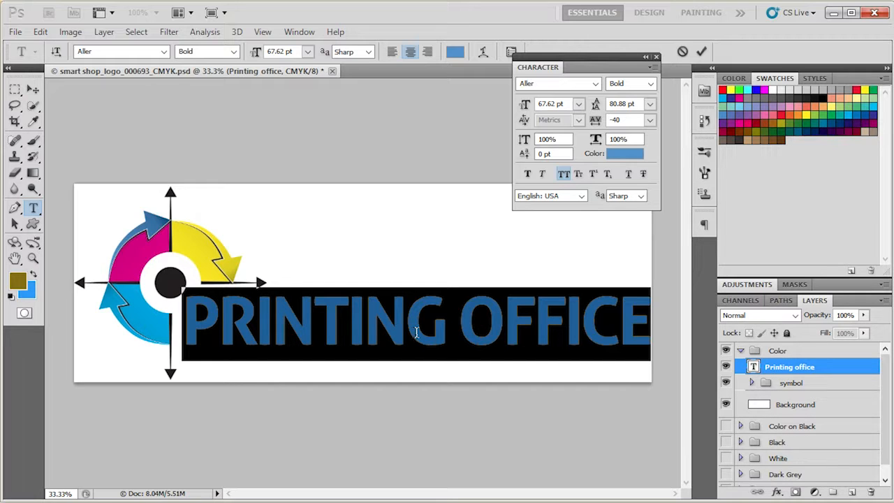
{"action": "type", "text": "SMART"}
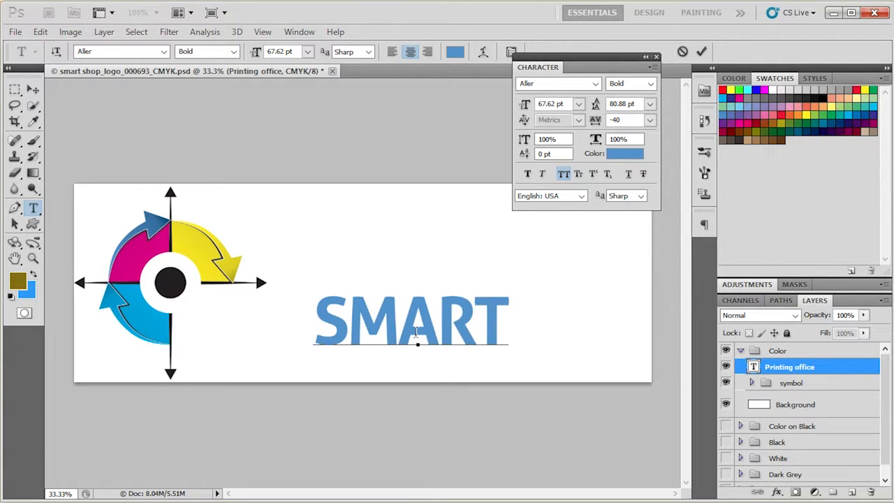
{"action": "type", "text": " SHOP"}
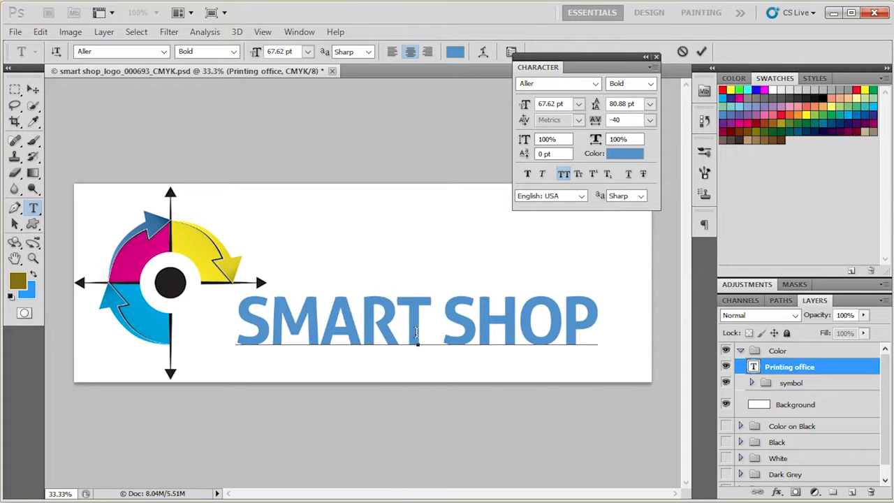
{"action": "left_click", "coordinate": [33, 89]}
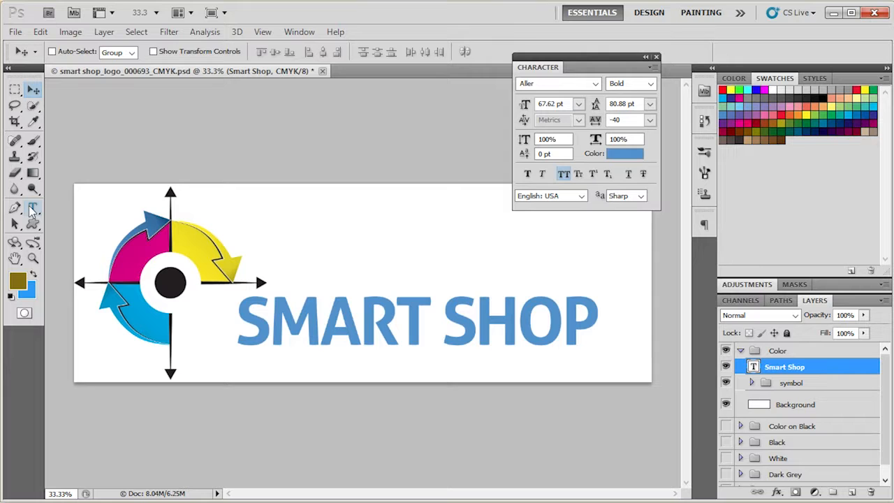
Step: Select all the SMART SHOP text and set its color to dark blue 0f416a
{"action": "left_click", "coordinate": [32, 209]}
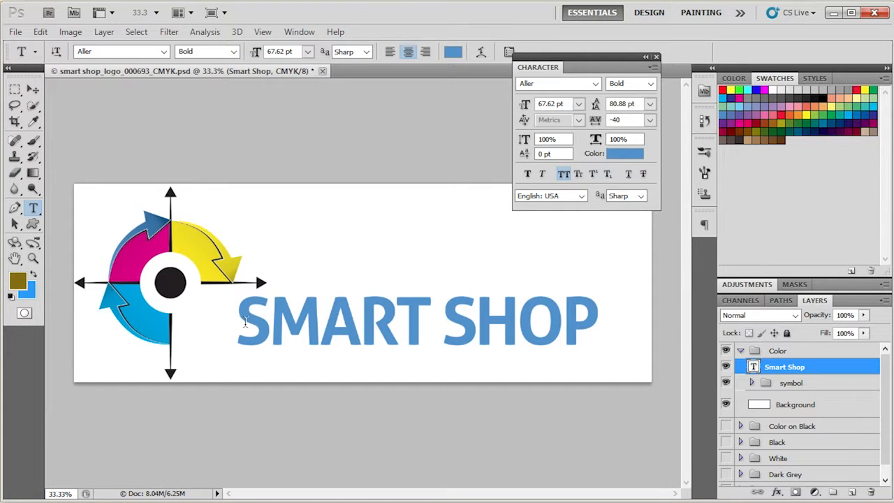
{"action": "left_click_drag", "start_coordinate": [242, 311], "coordinate": [591, 309]}
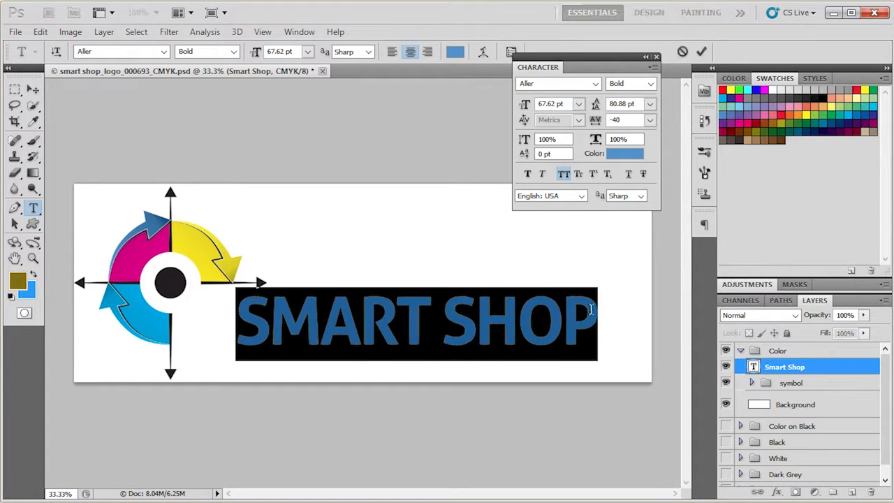
{"action": "left_click", "coordinate": [455, 51]}
{"action": "mouse_move", "coordinate": [377, 282]}
{"action": "left_mouse_down"}
{"action": "mouse_move", "coordinate": [361, 237]}
{"action": "mouse_move", "coordinate": [366, 302]}
{"action": "left_mouse_up"}
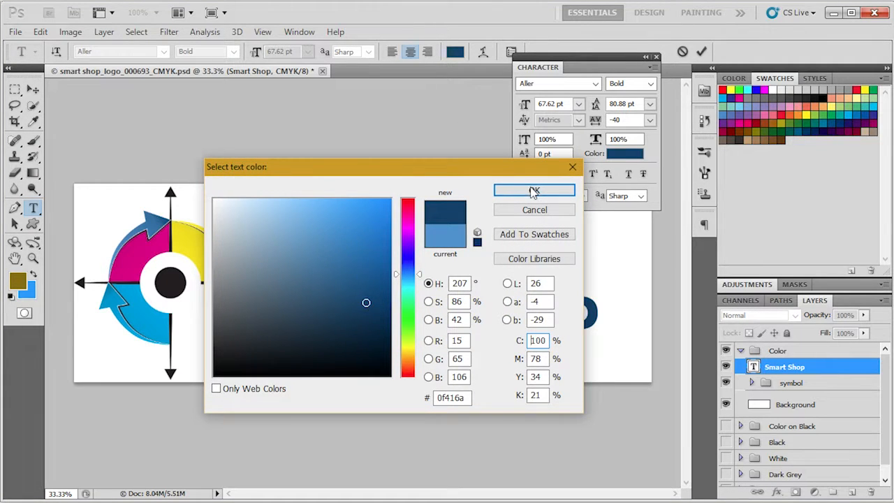
{"action": "left_click", "coordinate": [533, 192]}
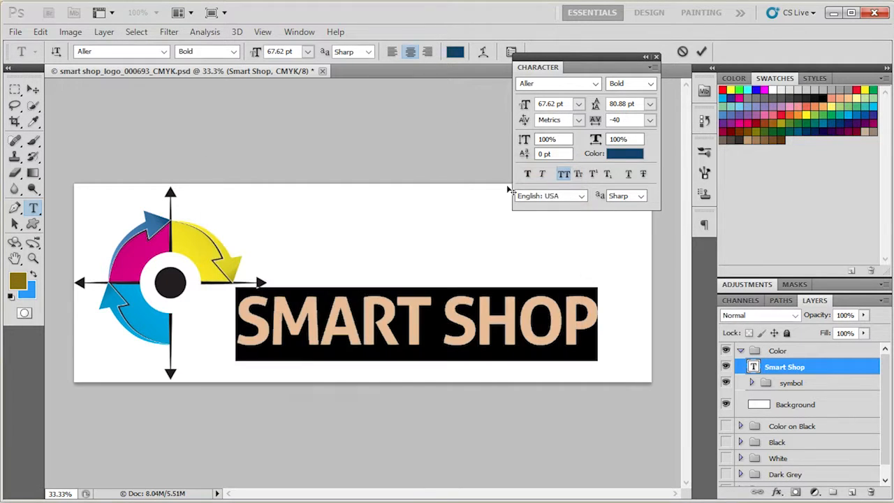
{"action": "left_click", "coordinate": [703, 52]}
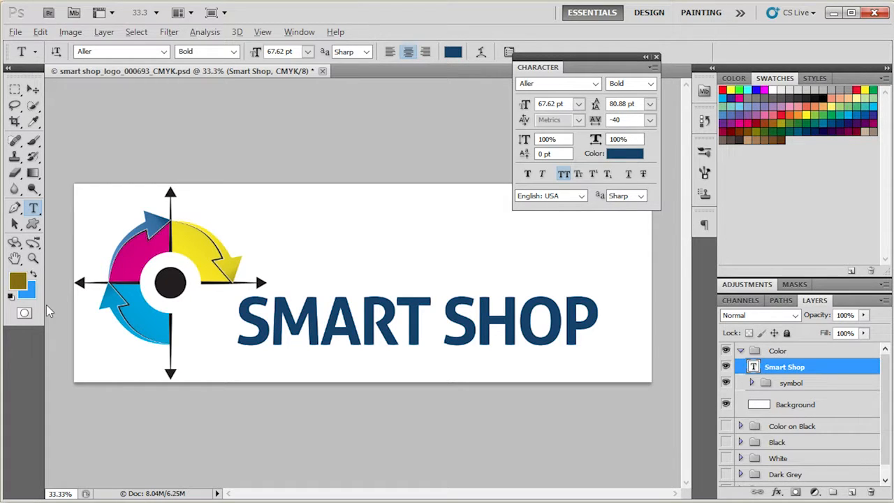
Step: Refill the SMART SHOP text layer with the light blue color
{"action": "key", "text": "alt+BackSpace"}
{"action": "key", "text": "ctrl+BackSpace"}
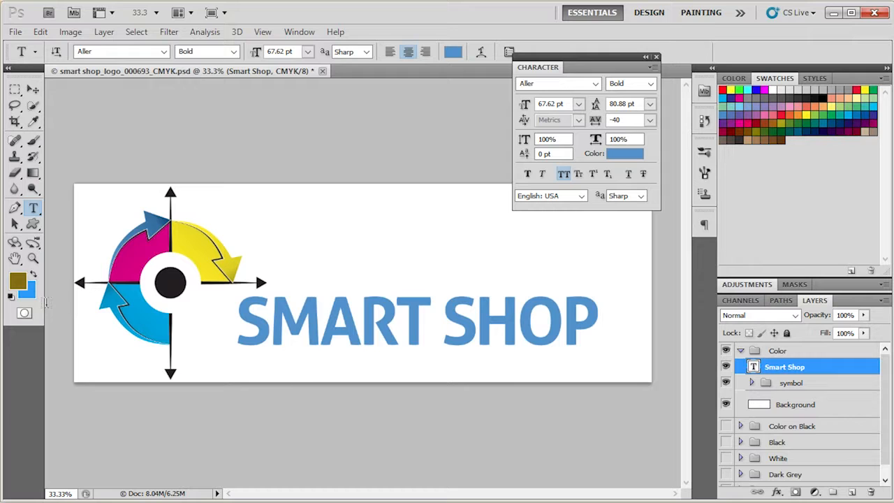
{"action": "left_click", "coordinate": [33, 89]}
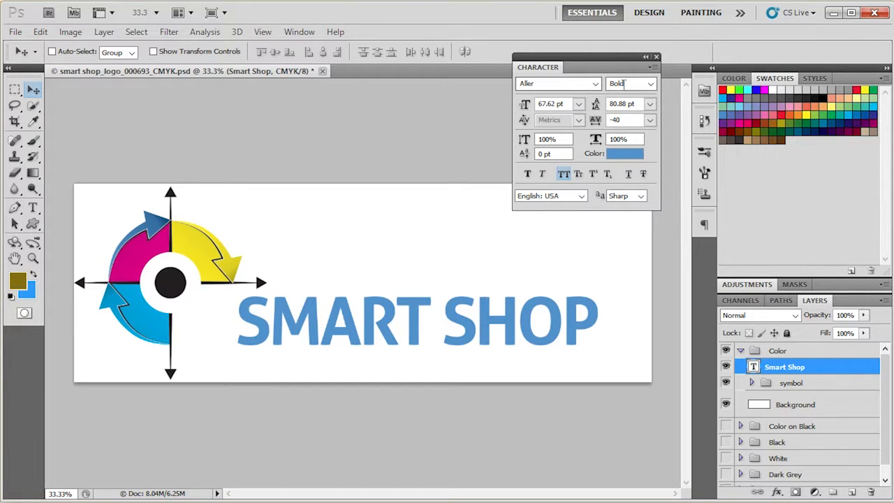
Step: Change the SMART SHOP text's font to Arial, keeping All Caps on
{"action": "left_click", "coordinate": [595, 83]}
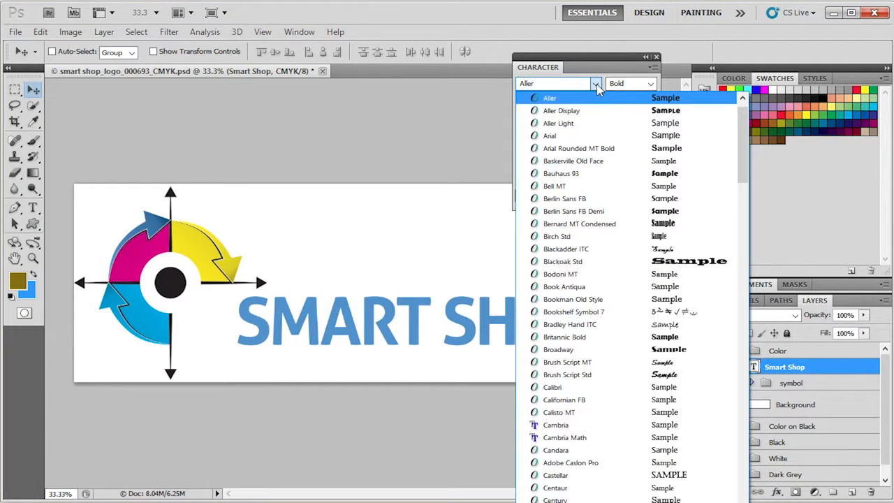
{"action": "left_click", "coordinate": [571, 136]}
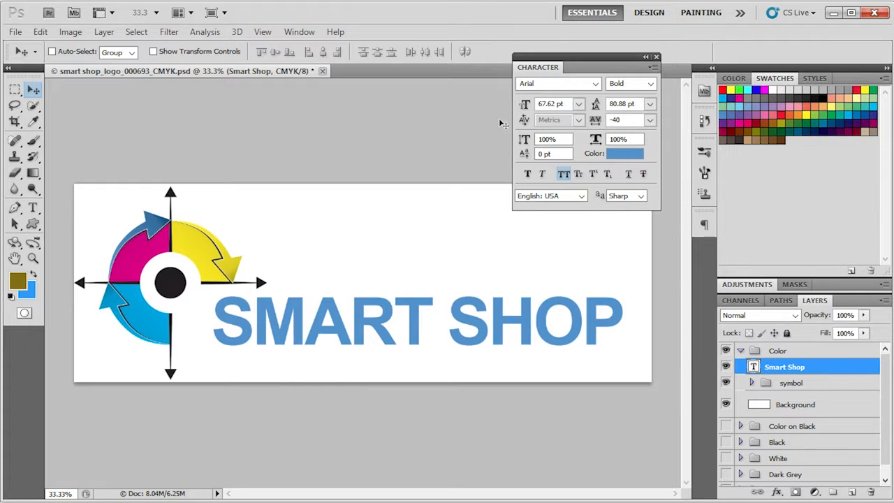
{"action": "left_click", "coordinate": [562, 173]}
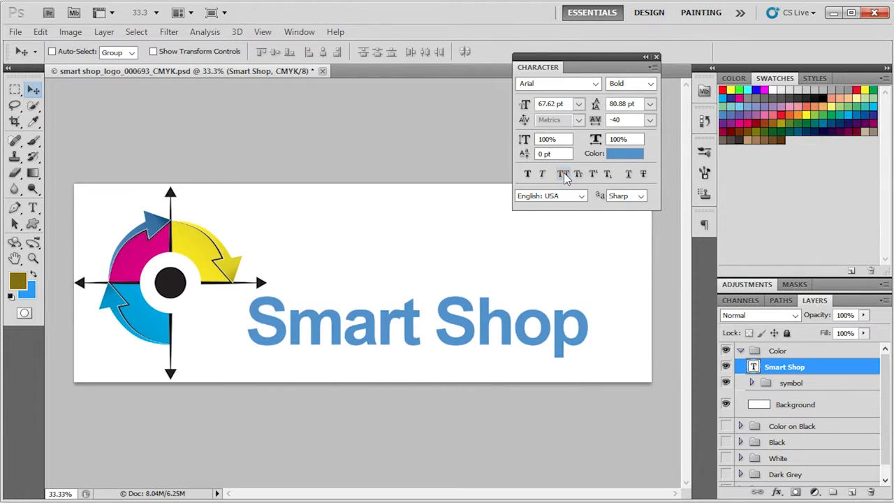
{"action": "left_click", "coordinate": [563, 173]}
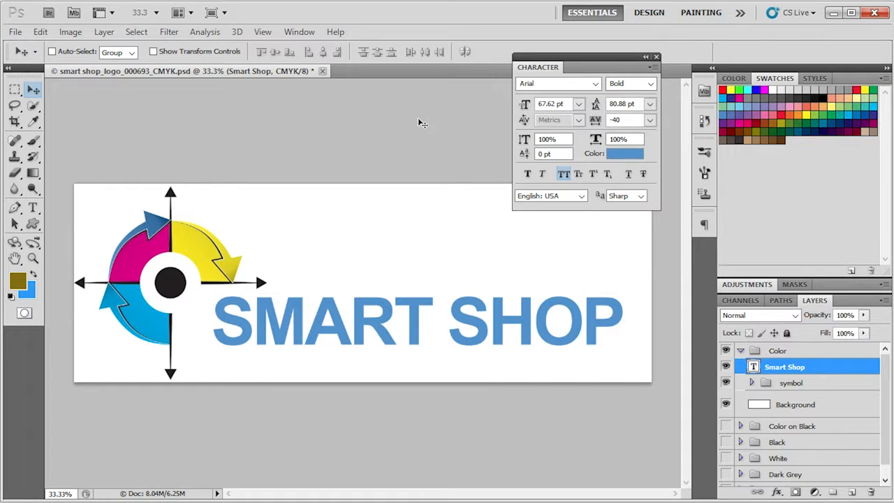
{"action": "left_click", "coordinate": [830, 19]}
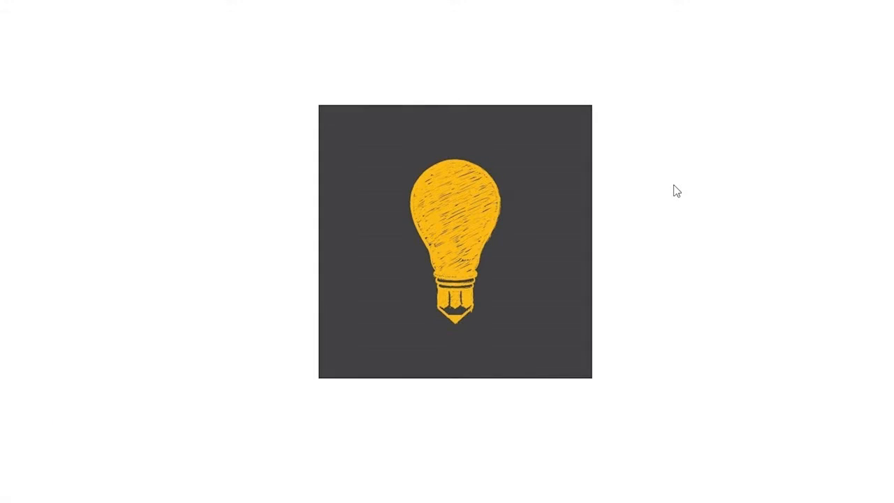